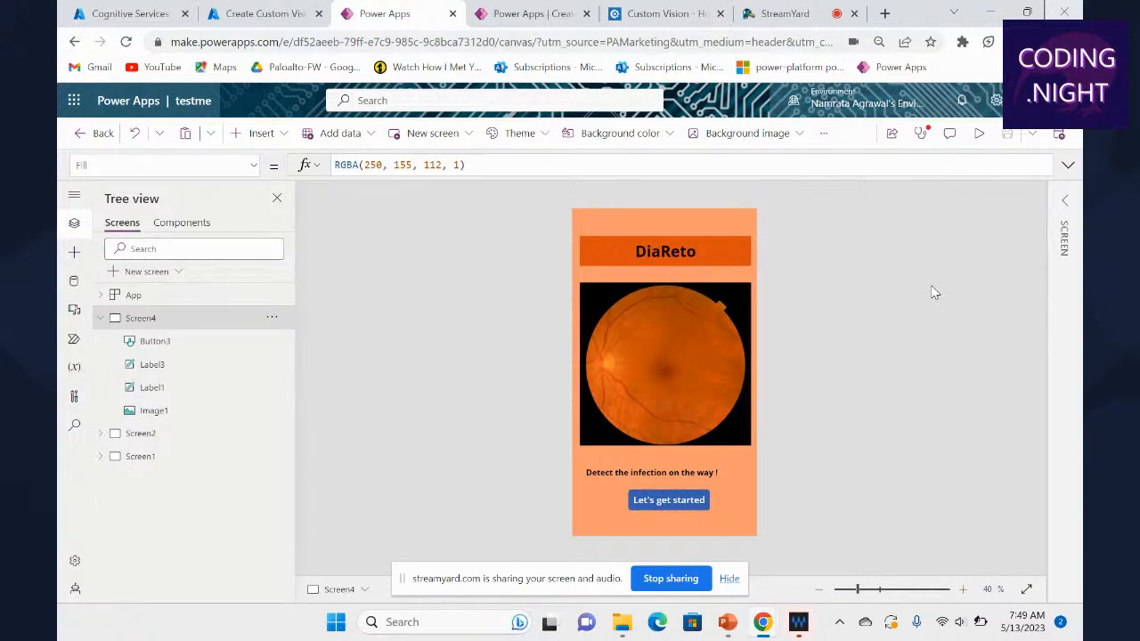
Step: Preview the app from its DiaReto welcome screen and start adding a picture on the scan screen
click(981, 139)
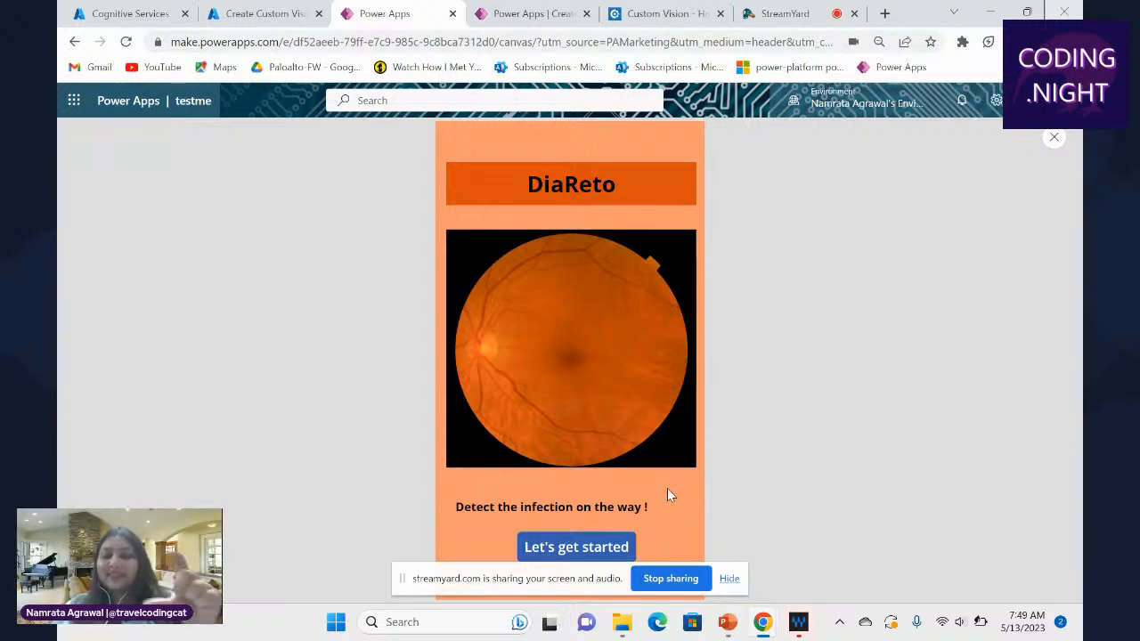
click(579, 547)
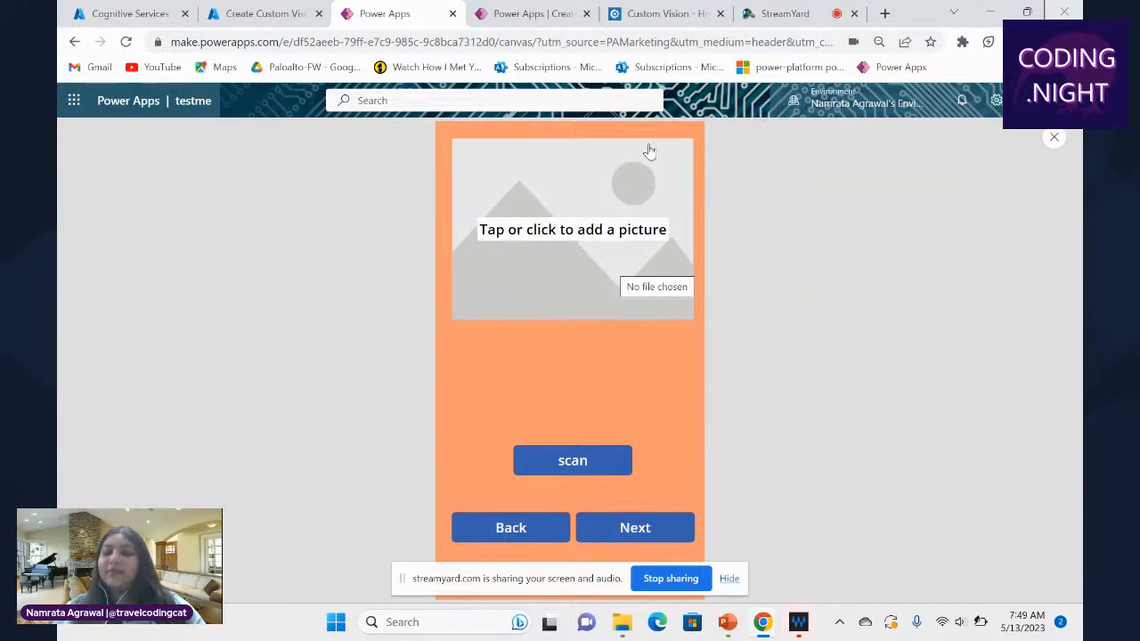
click(556, 237)
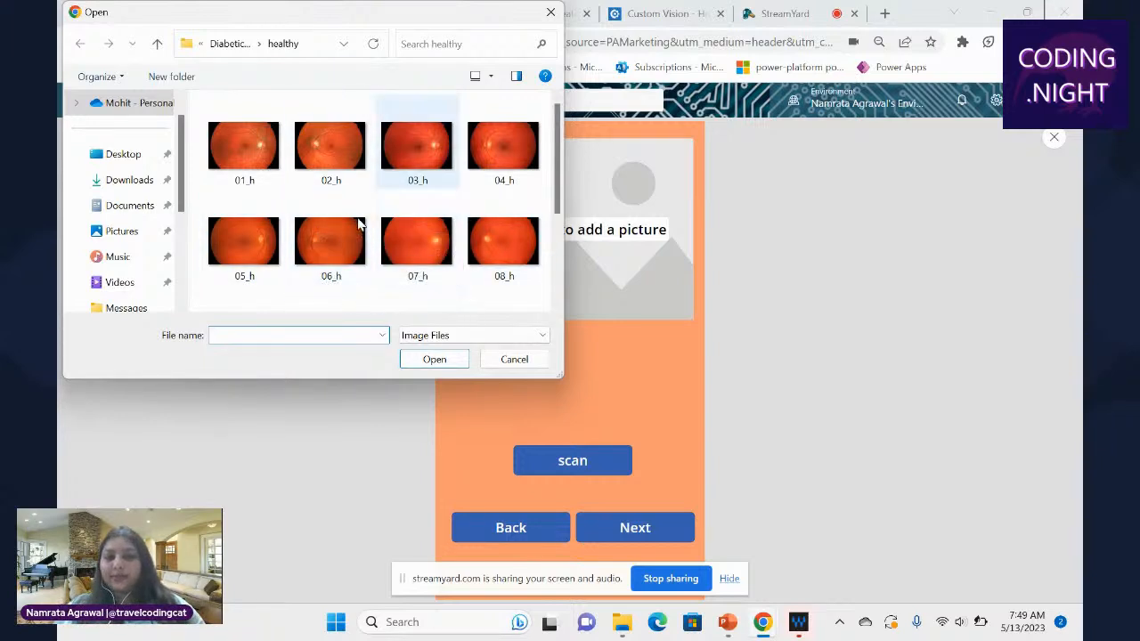
Step: Go from the healthy folder to the 1000images folder inside archive in the file chooser
scroll(428, 240, down, 3)
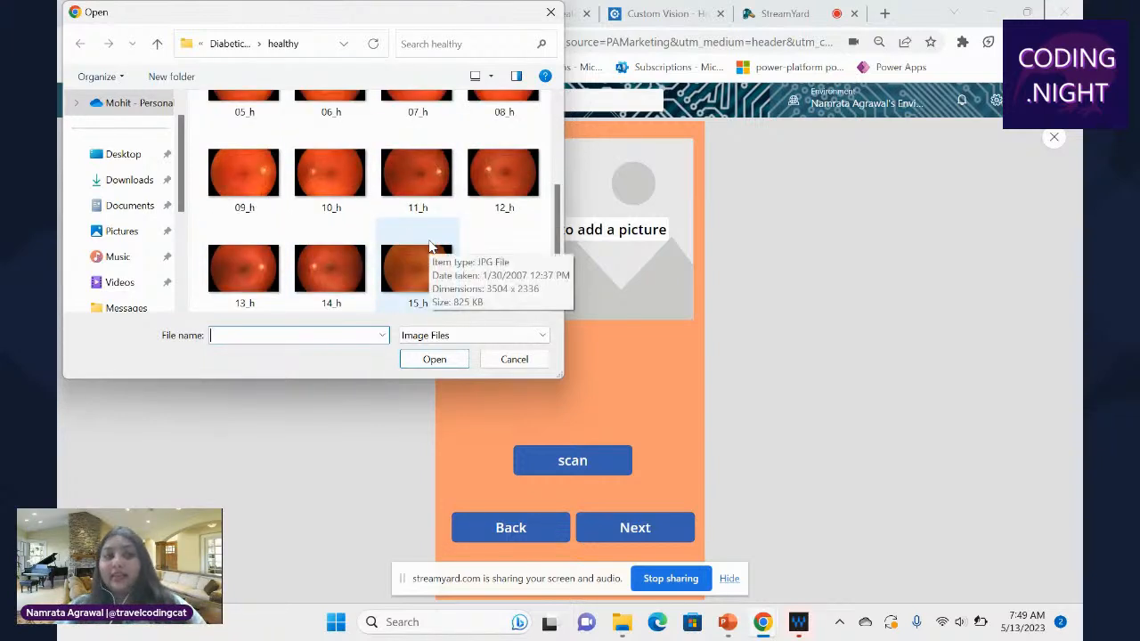
click(226, 47)
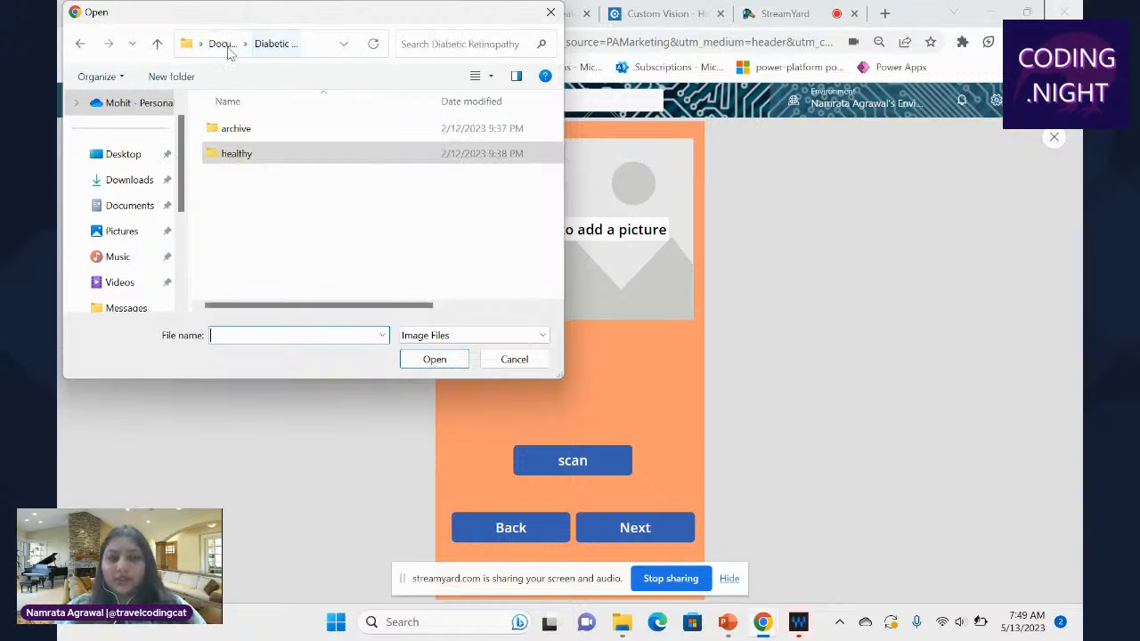
click(278, 131)
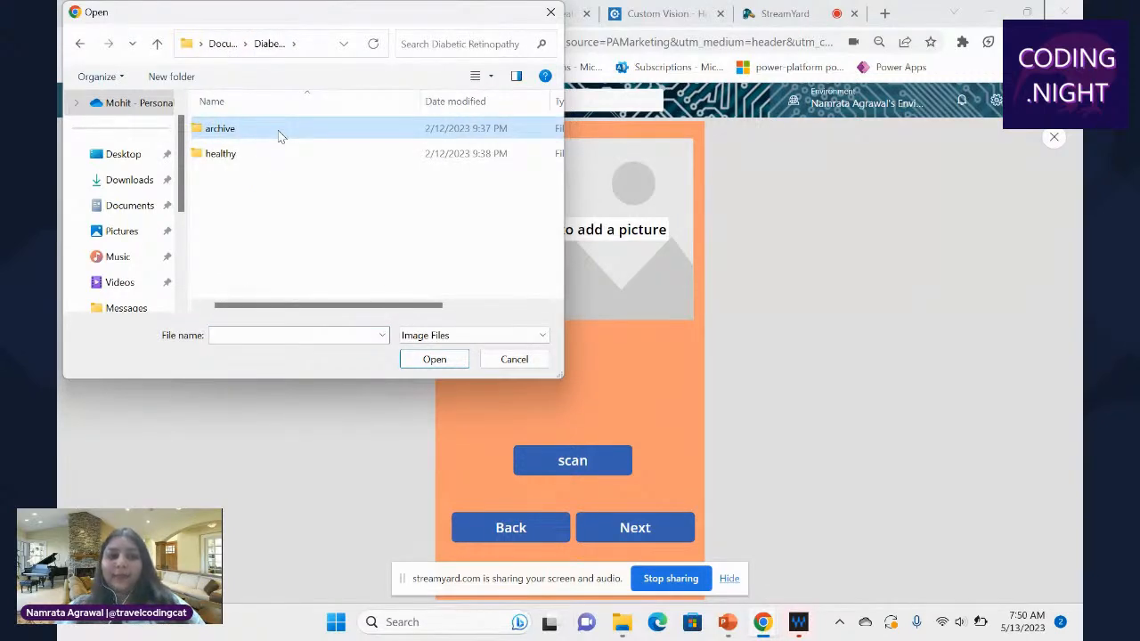
double_click(278, 134)
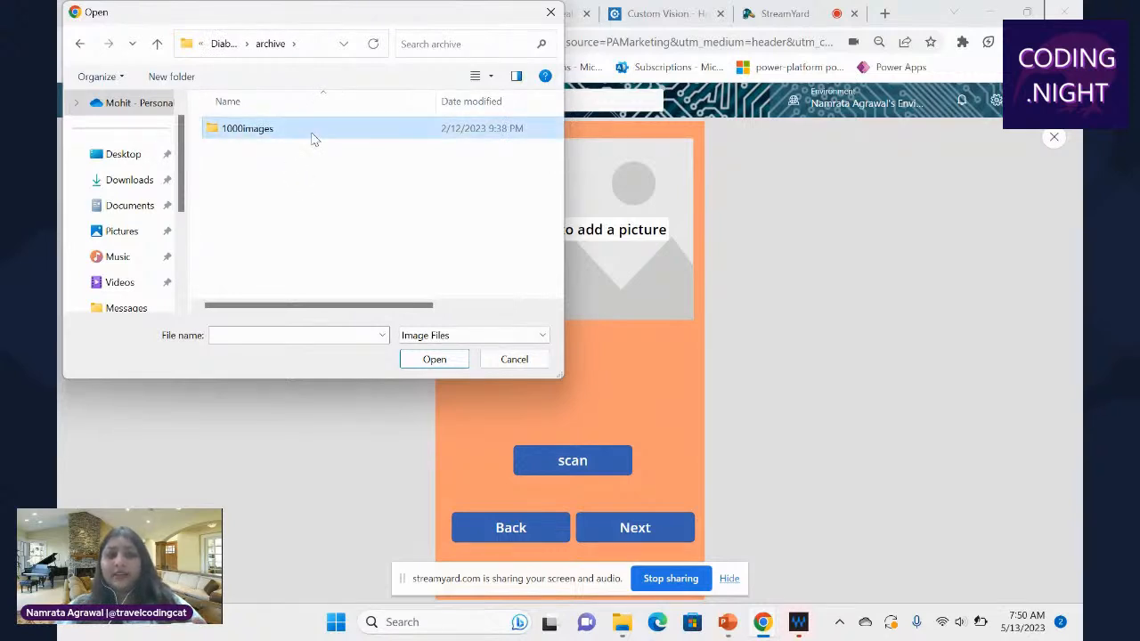
double_click(347, 131)
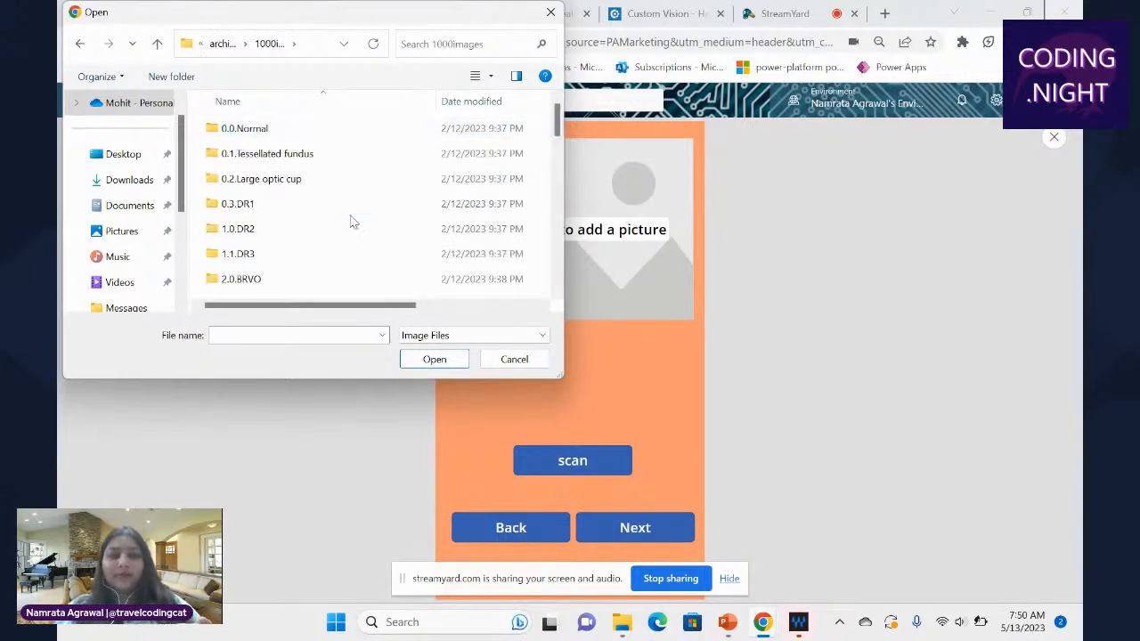
scroll(351, 219, down, 2)
scroll(351, 222, up, 1)
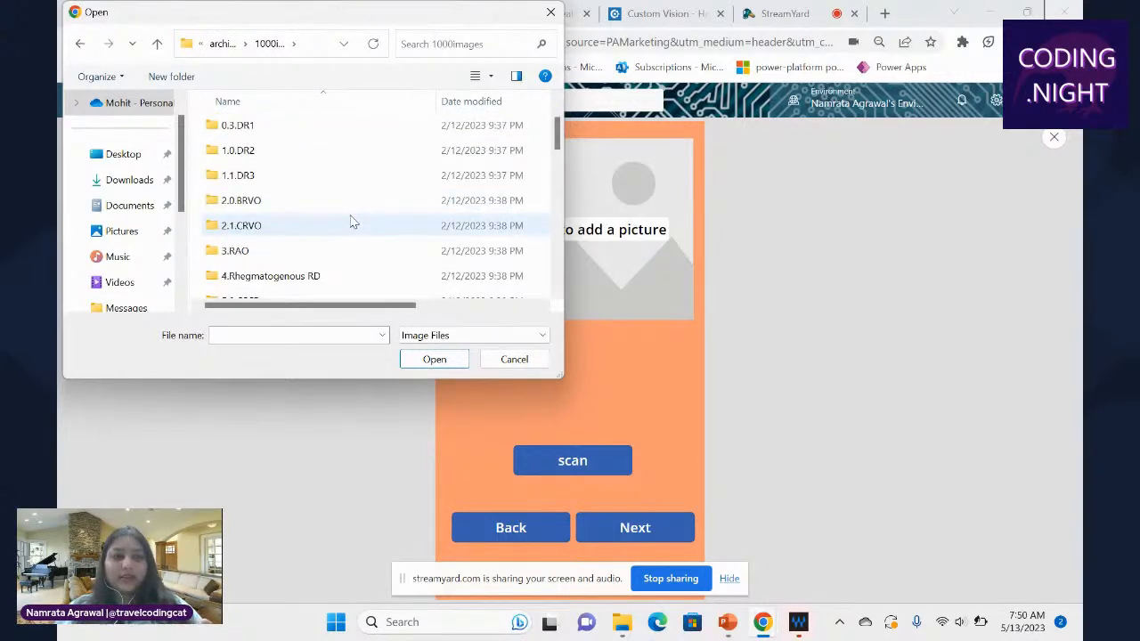
Step: Look through the retina images in the 0.3.DR1 folder
double_click(290, 125)
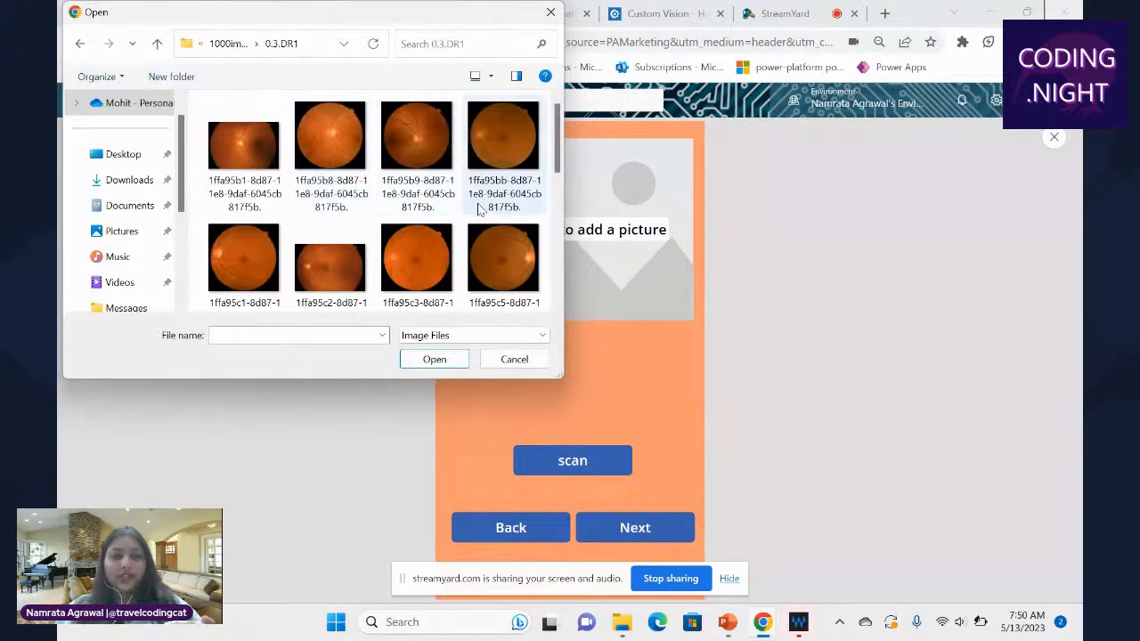
scroll(478, 210, down, 5)
scroll(478, 210, up, 1)
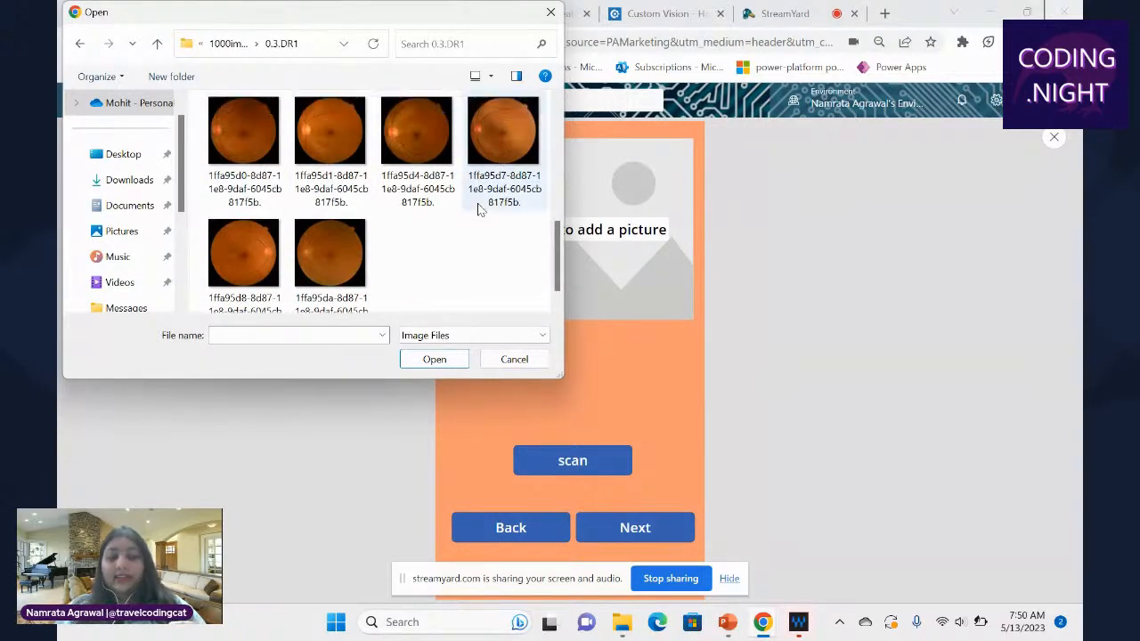
scroll(478, 209, up, 3)
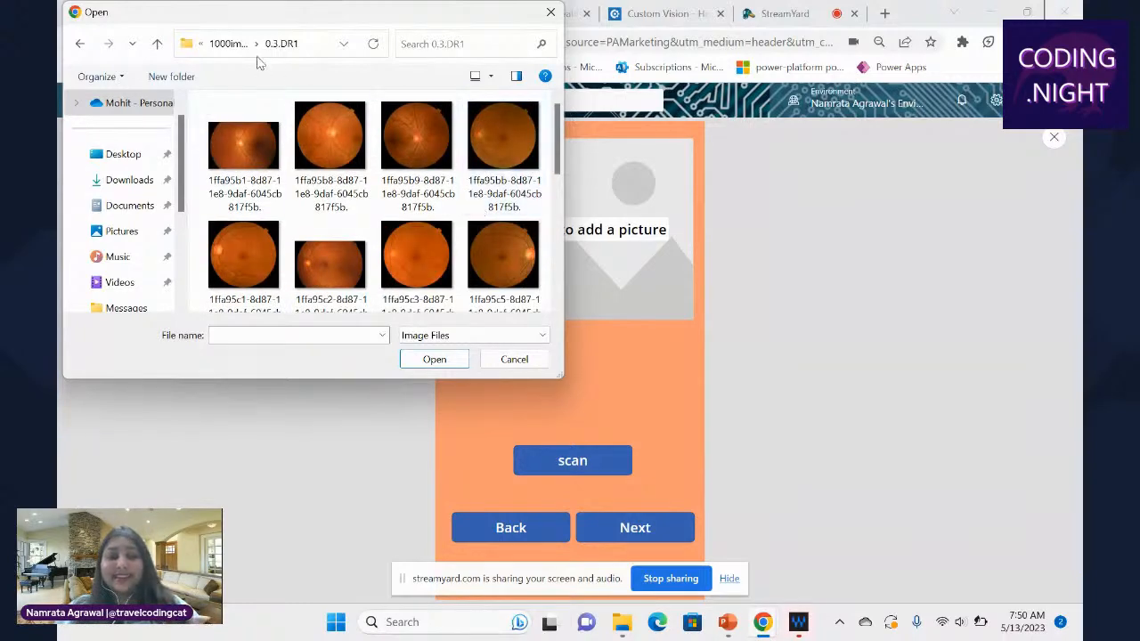
Step: Add the retina image whose file name starts with 1ffa93b6 from the 1.0.DR2 folder to the app
click(228, 43)
double_click(240, 228)
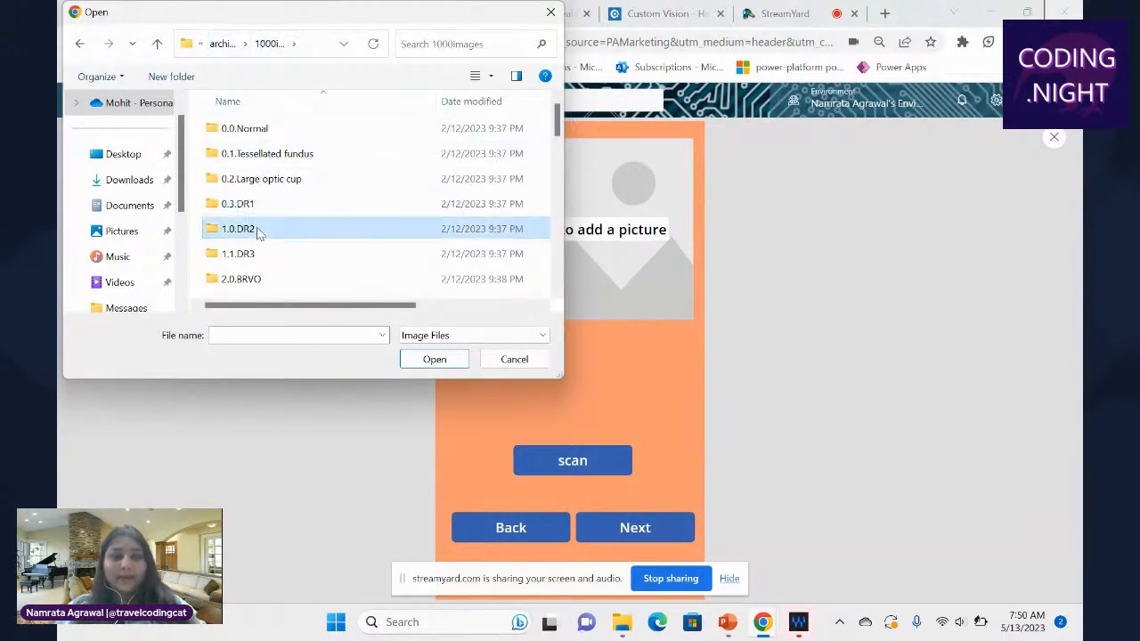
scroll(361, 233, down, 1)
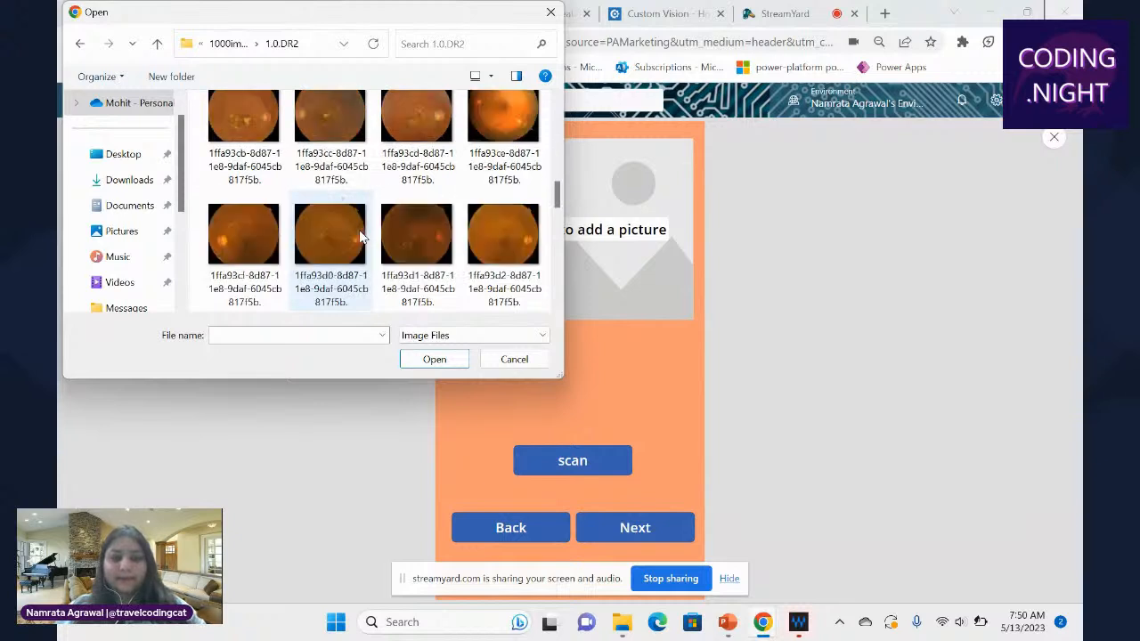
scroll(361, 236, down, 2)
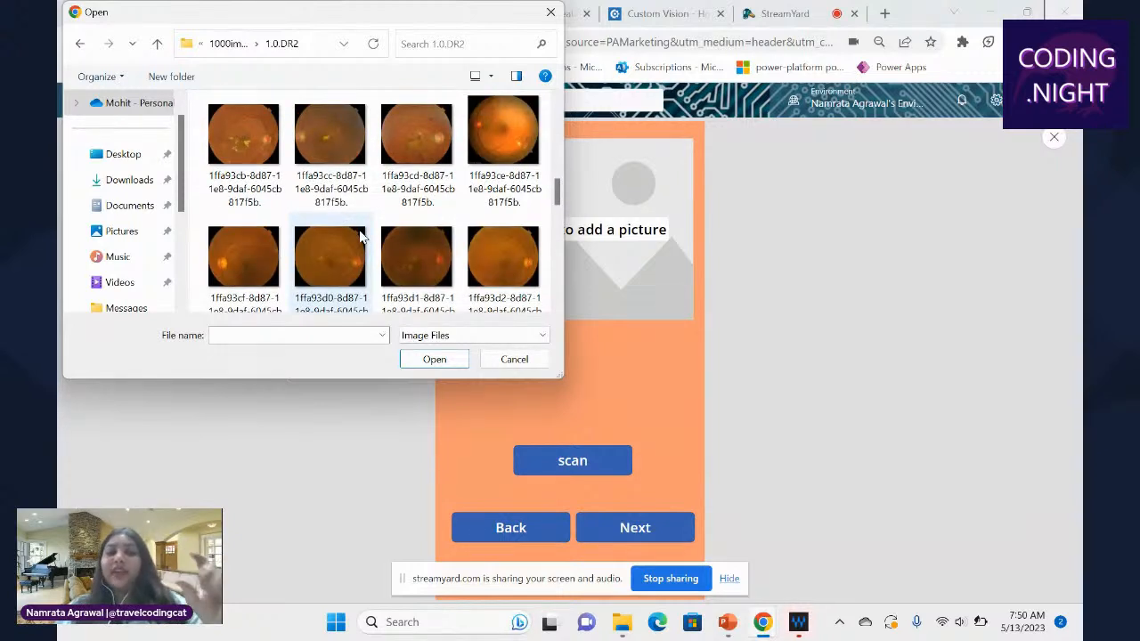
scroll(360, 234, down, 1)
scroll(401, 205, up, 10)
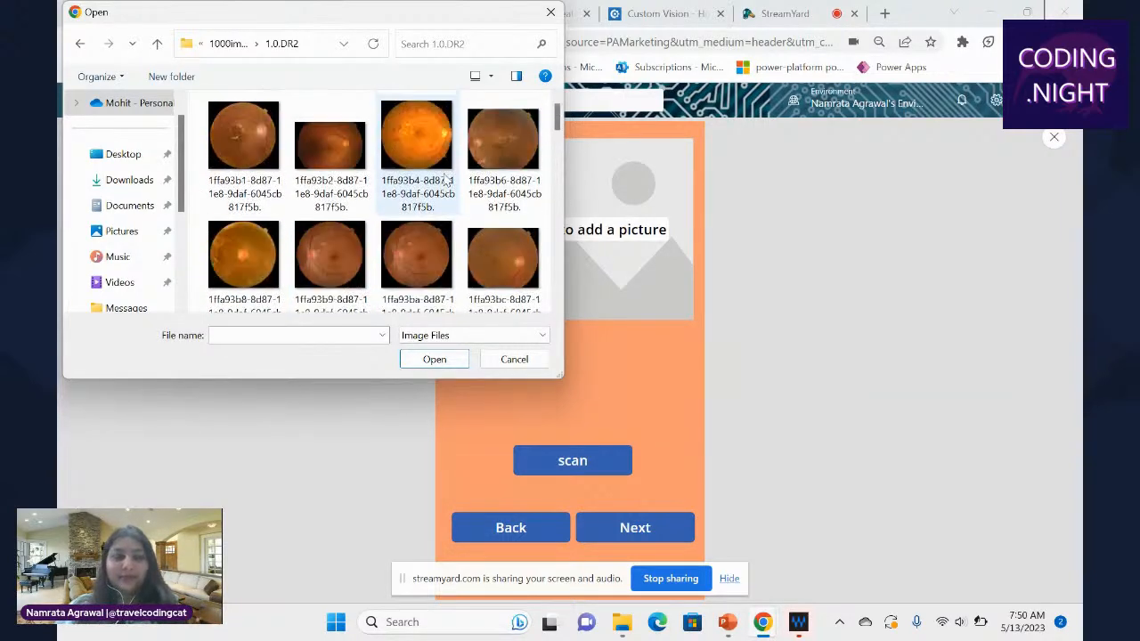
click(255, 111)
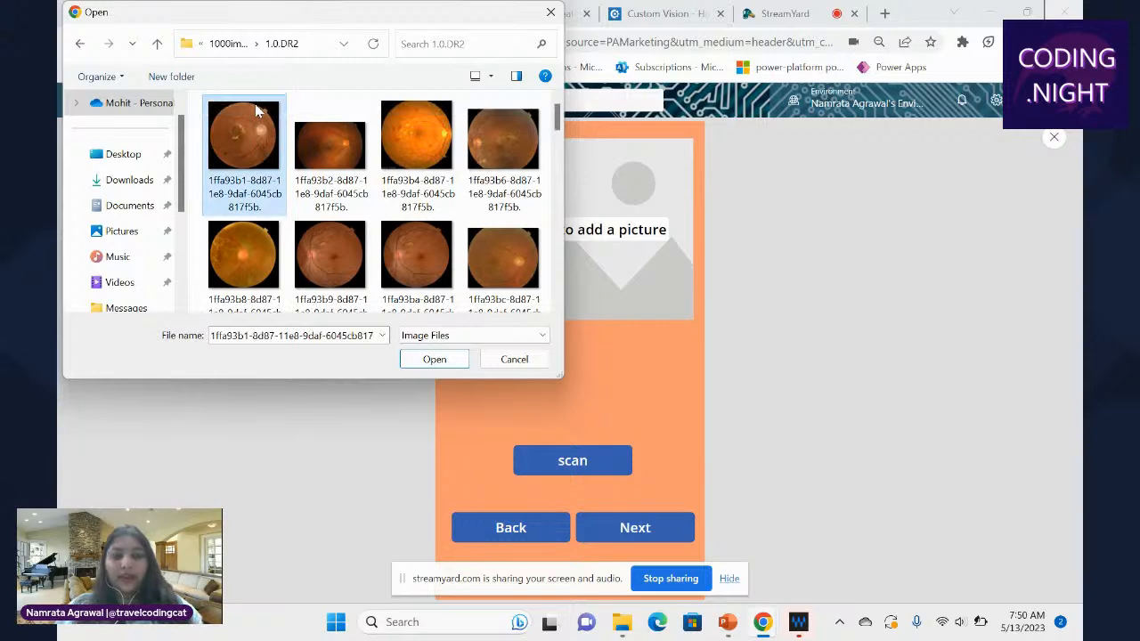
click(507, 119)
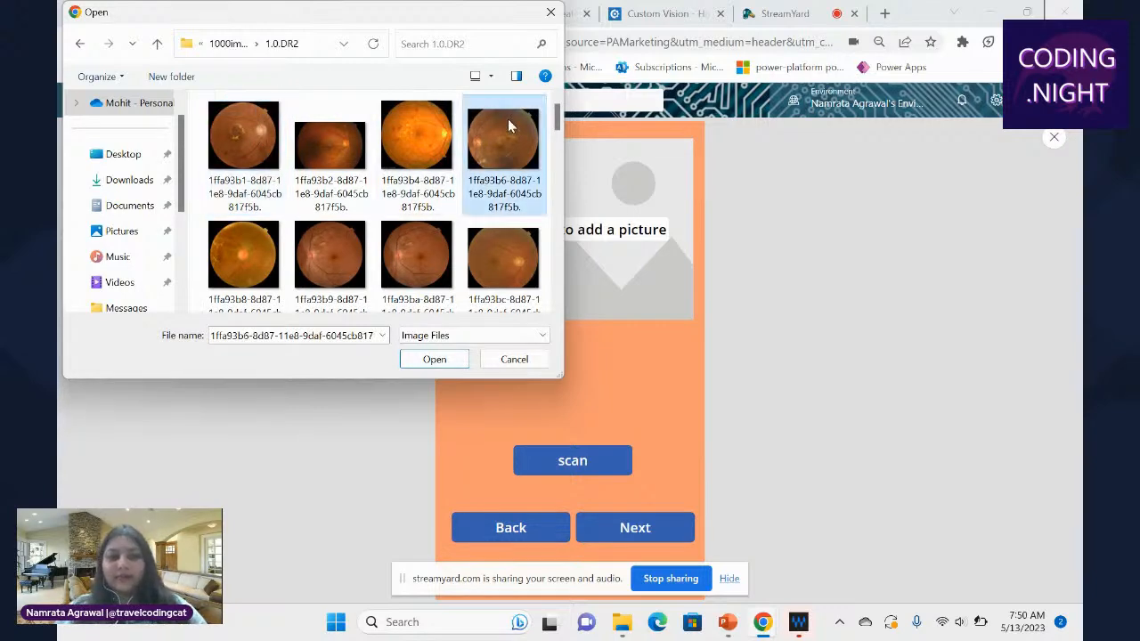
click(434, 360)
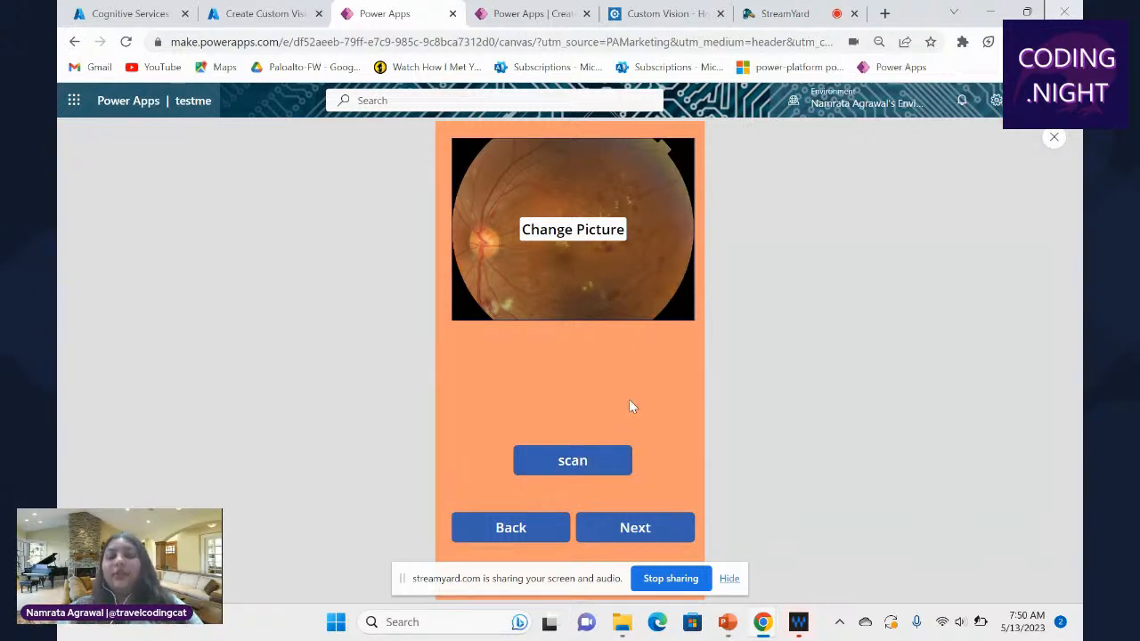
Step: Try to scan the uploaded retina picture and dismiss the notification
click(573, 461)
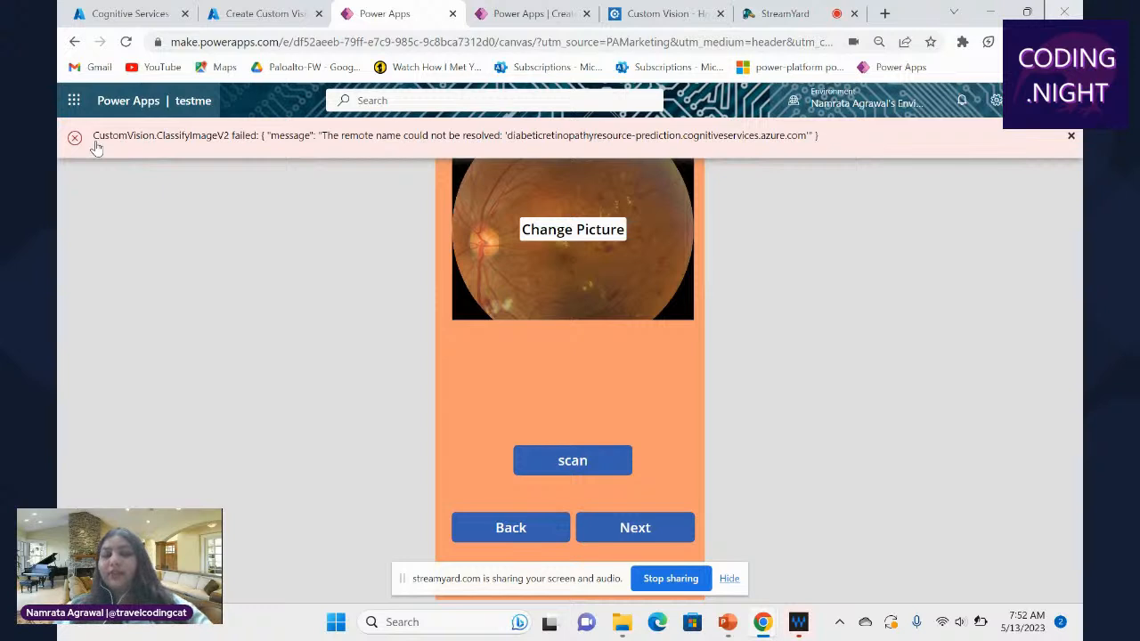
click(1071, 139)
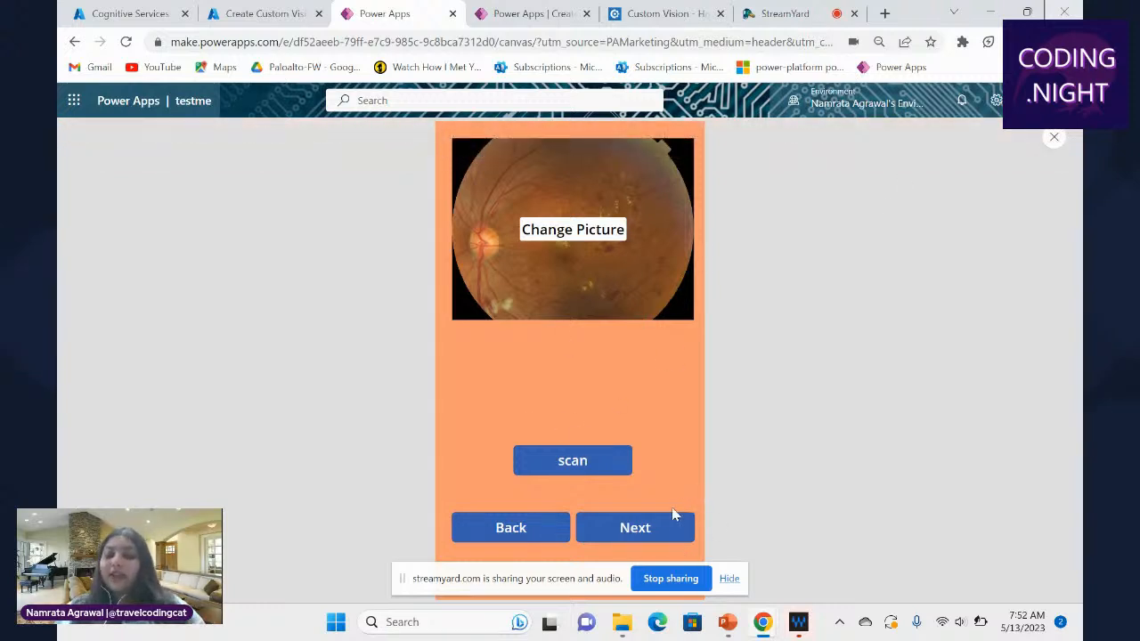
Step: Go to the online sample screen, try scanning the camera view and dismiss the notification
click(653, 530)
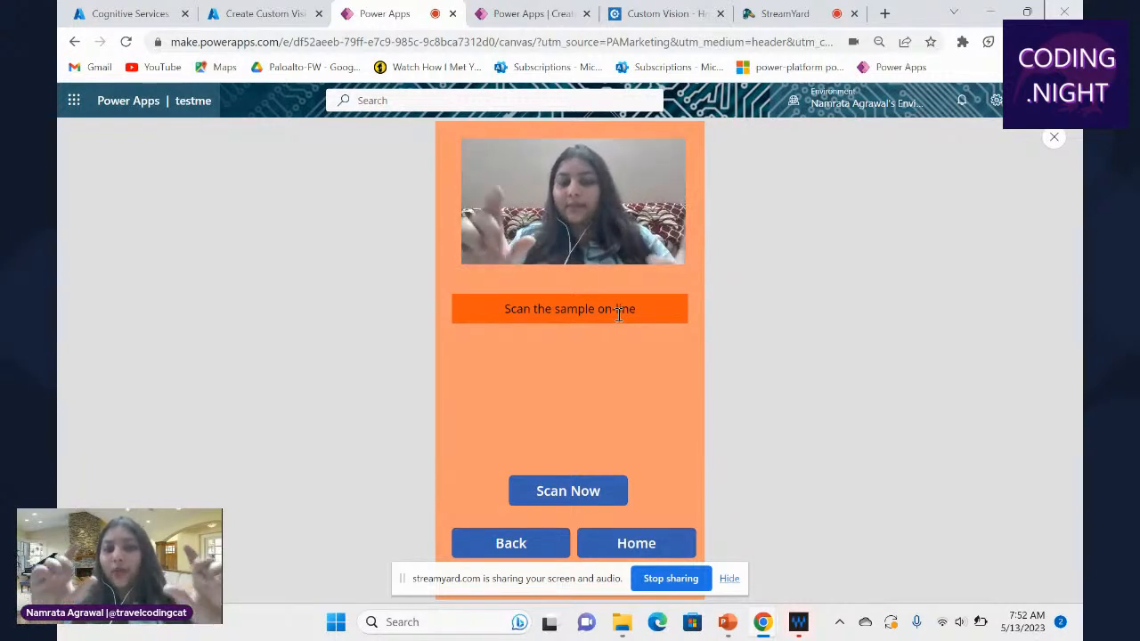
click(584, 489)
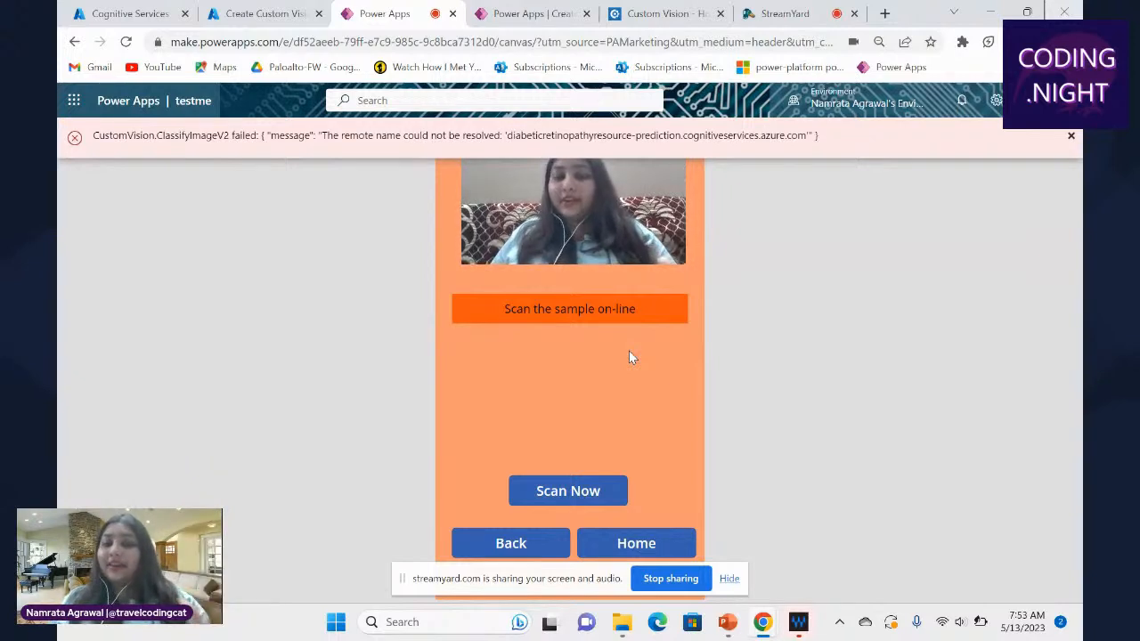
click(1075, 136)
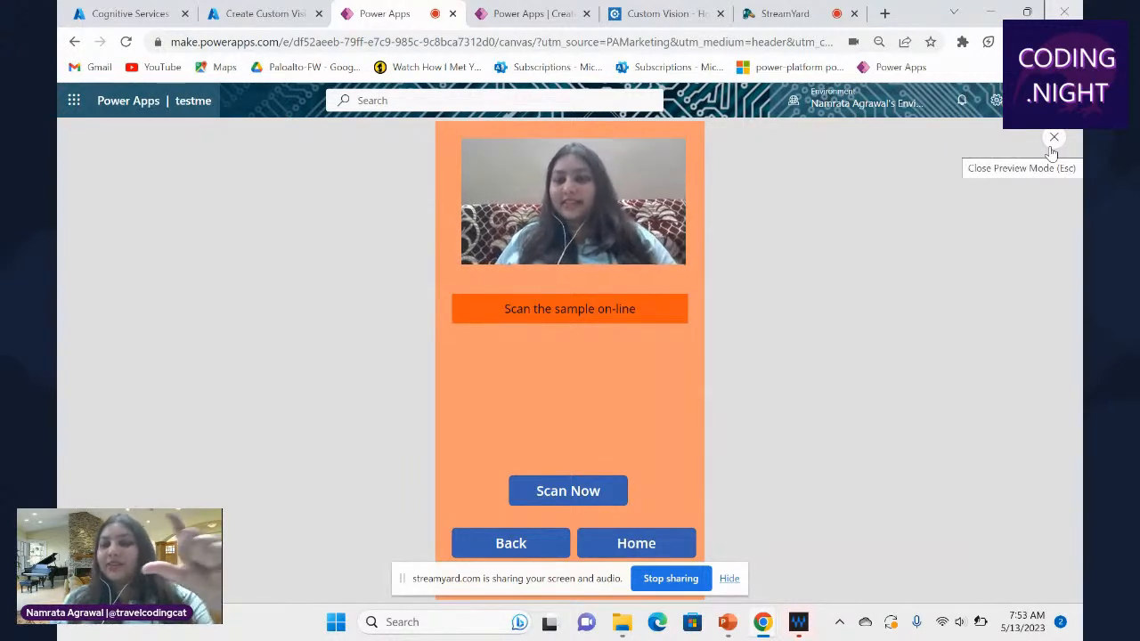
Step: Return to the app's home screen and leave preview mode
click(648, 545)
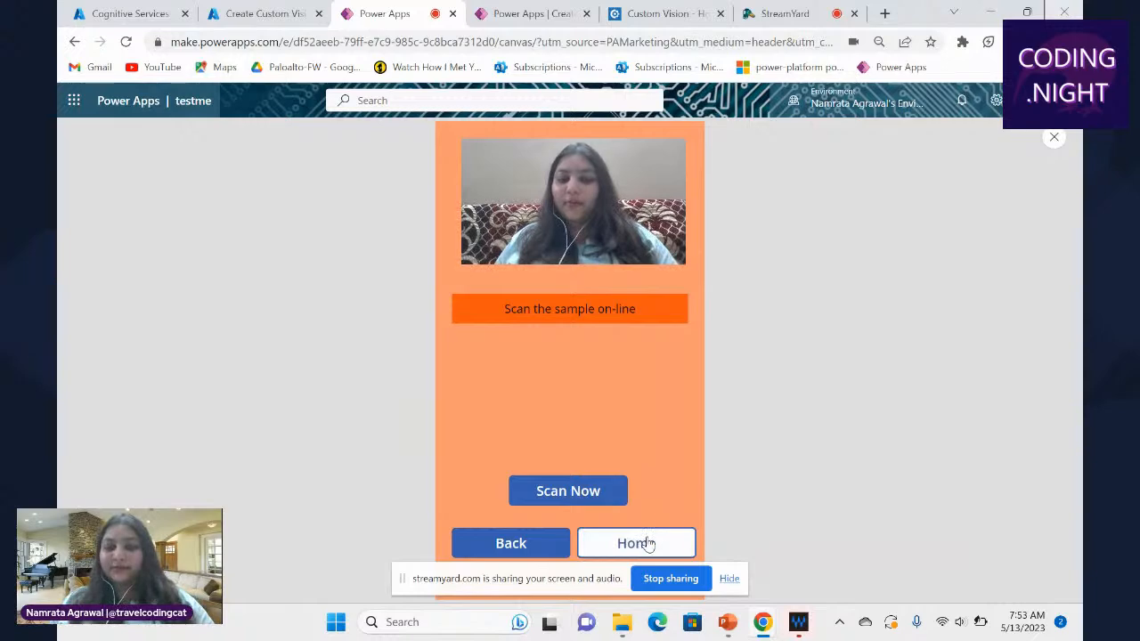
click(1051, 139)
click(695, 418)
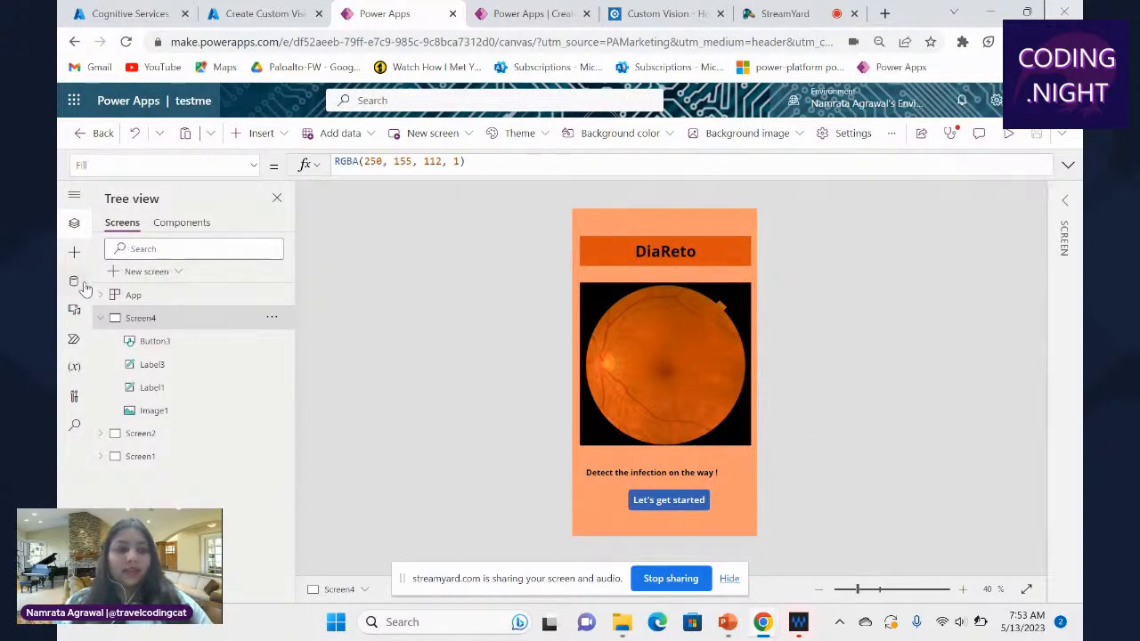
Step: Review the starting points, extension options and templates offered on the Create page in the other Power Apps browser tab
click(515, 11)
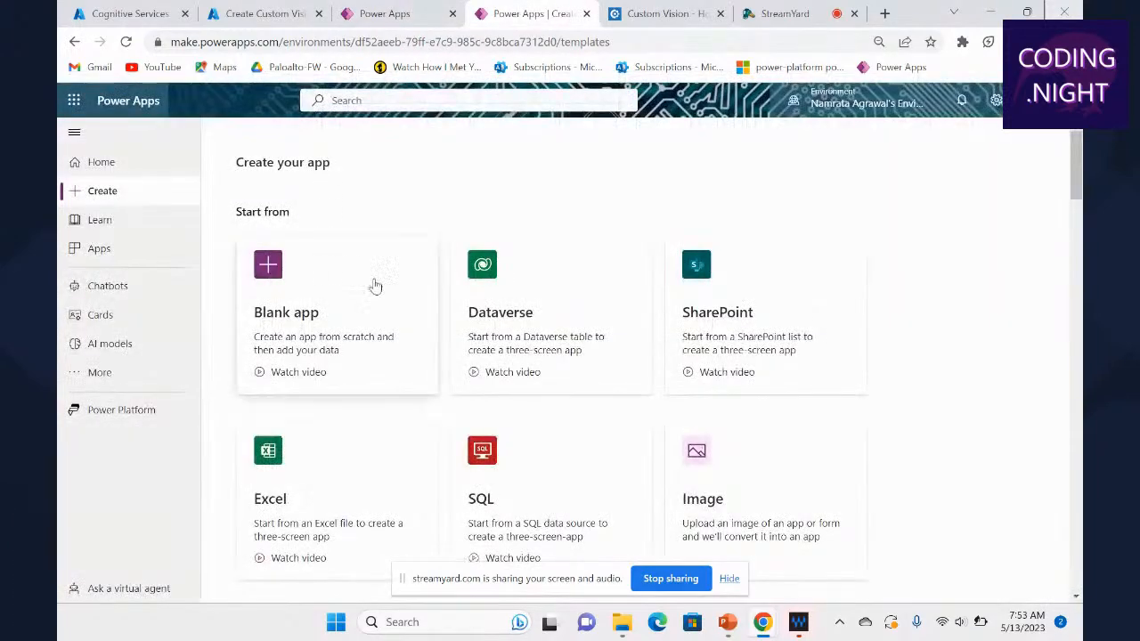
scroll(415, 296, down, 1)
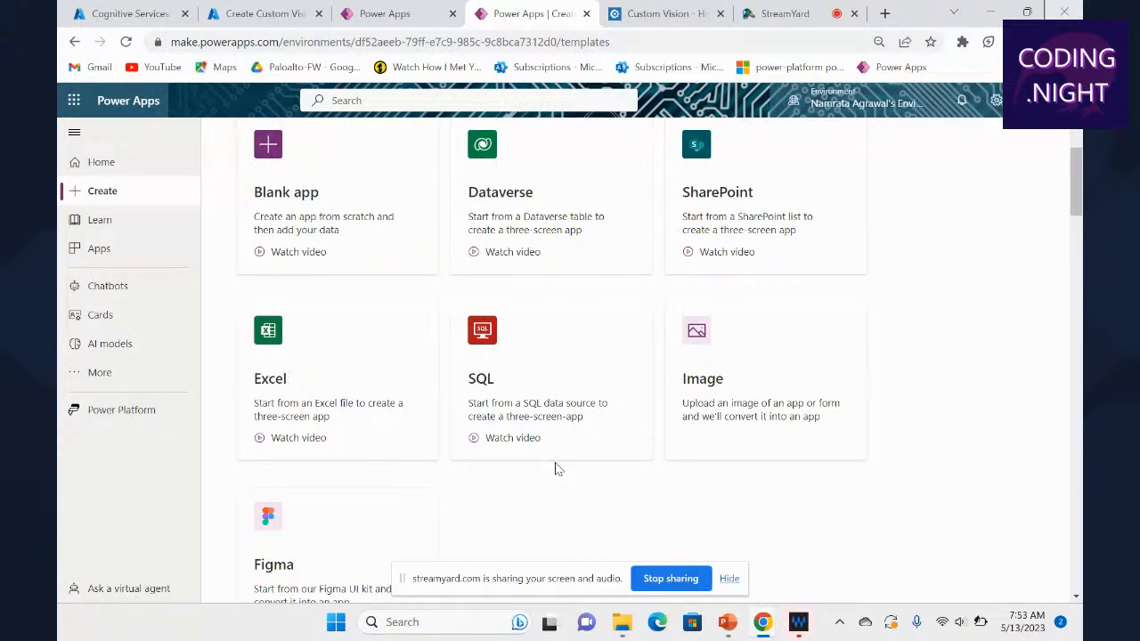
scroll(556, 468, down, 5)
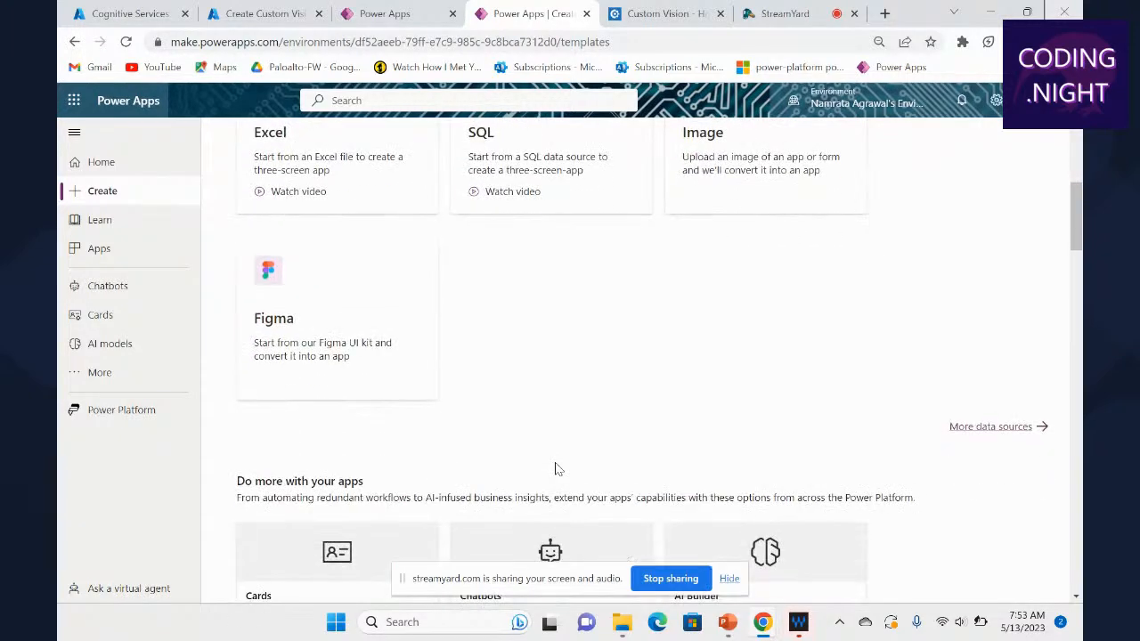
scroll(555, 468, down, 1)
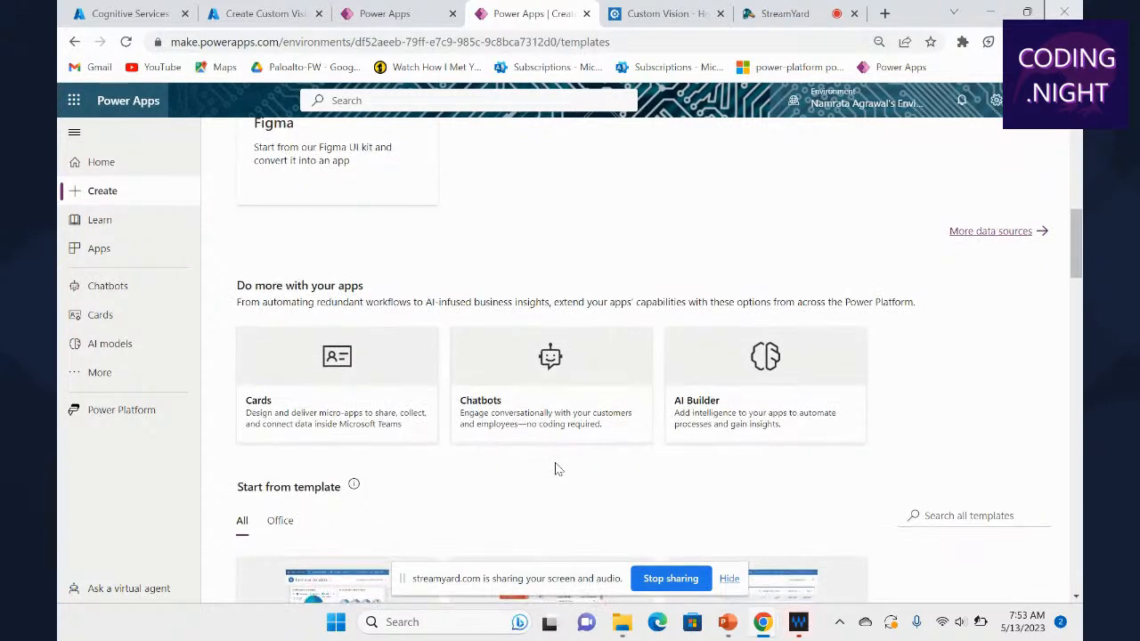
scroll(557, 469, down, 2)
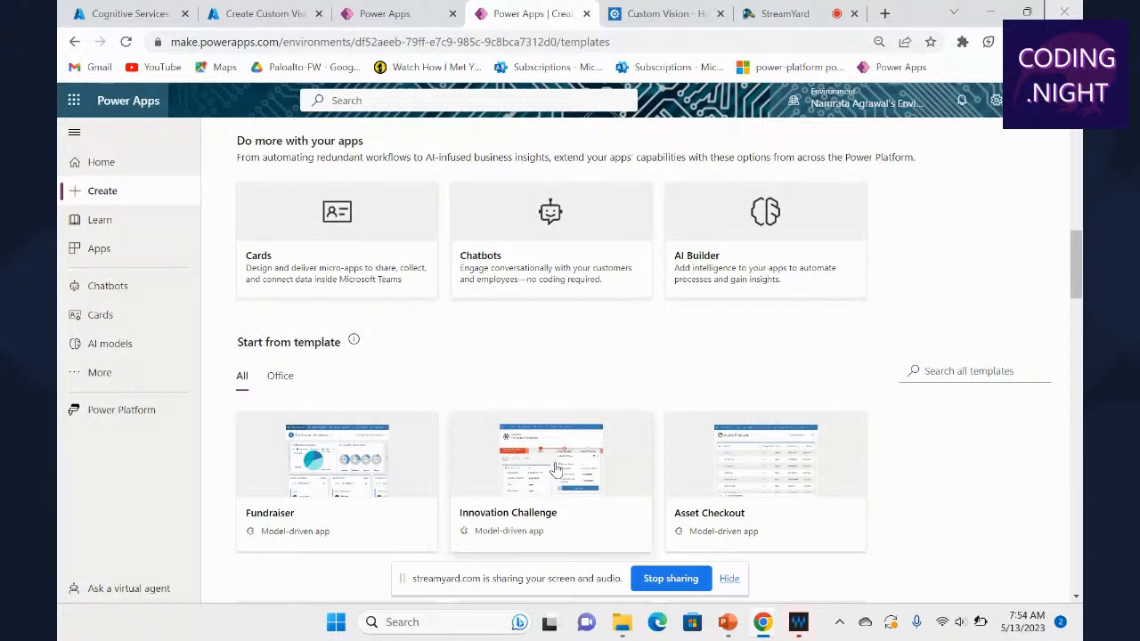
scroll(555, 470, up, 7)
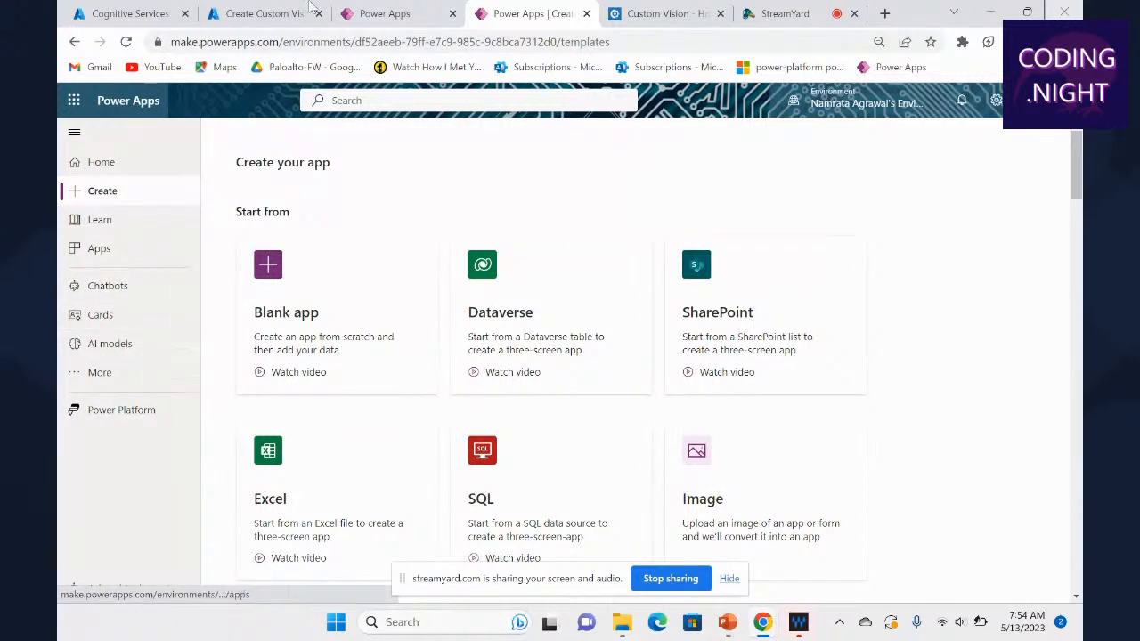
Step: Switch back to the testme app and inspect the CustomVision connection among its data sources
click(392, 12)
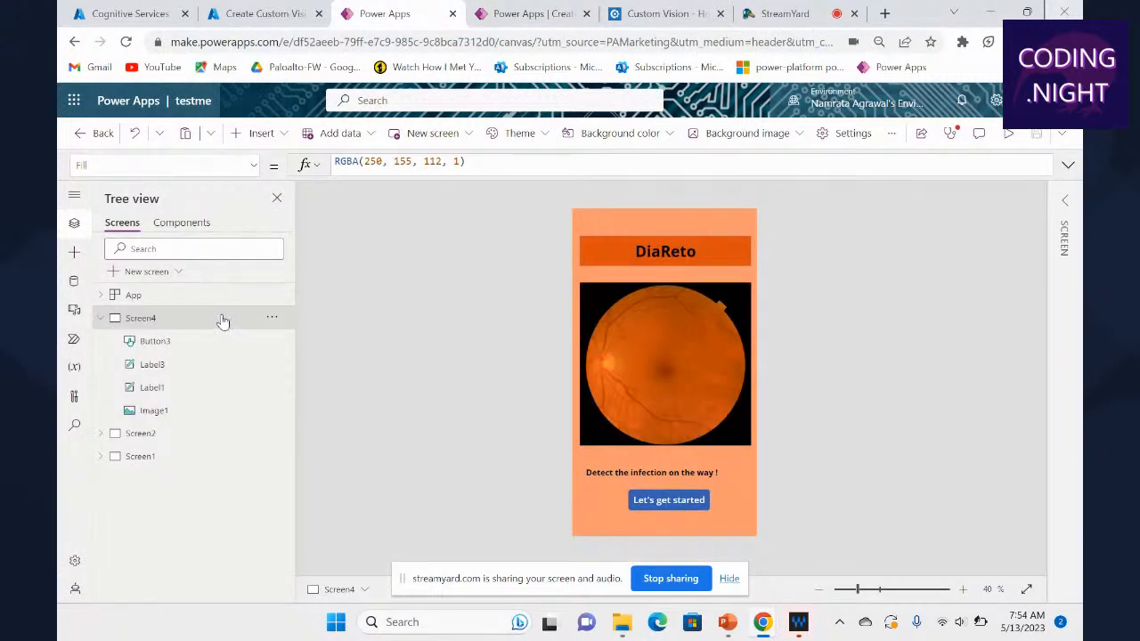
click(76, 283)
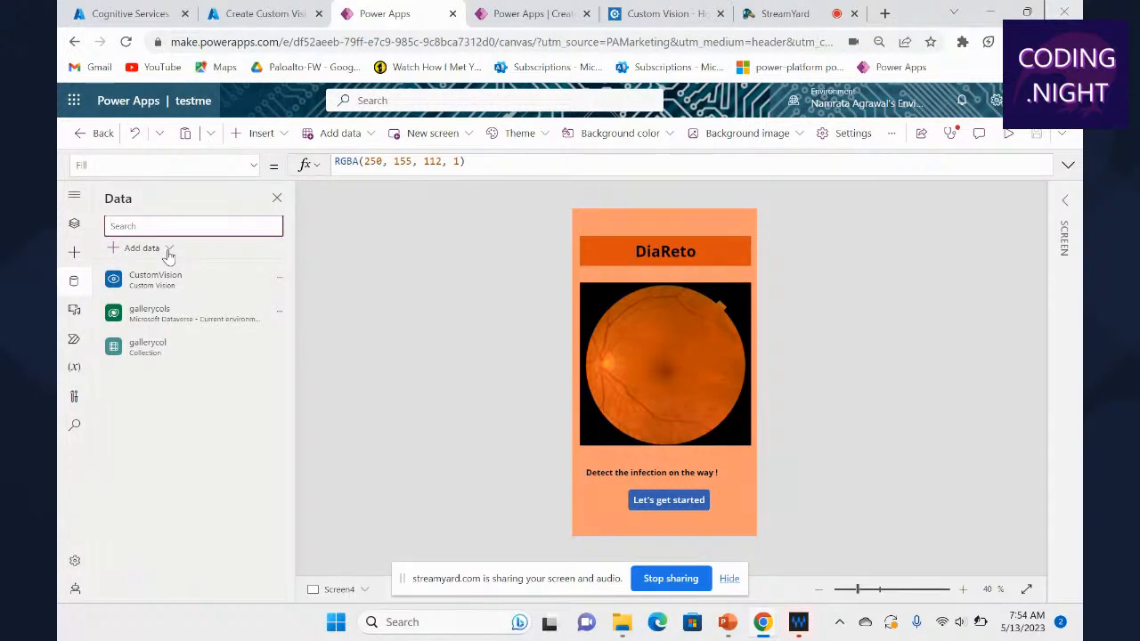
mouse_move(176, 285)
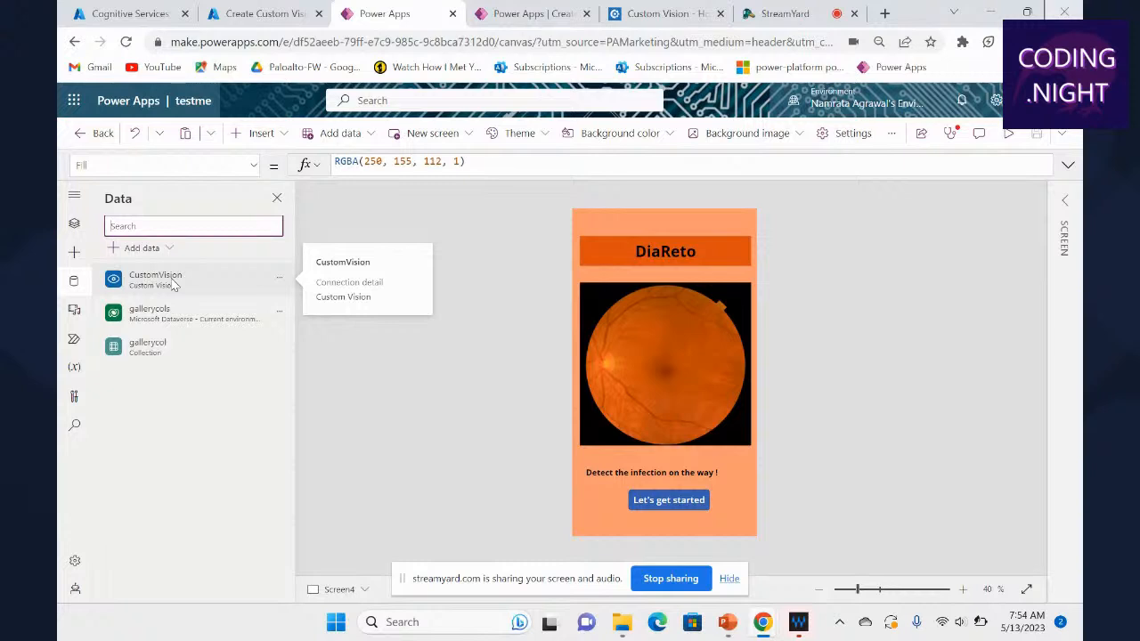
Step: Open Screen2 and inspect the OnSelect formula in the advanced properties of its Scan Now button
mouse_move(204, 322)
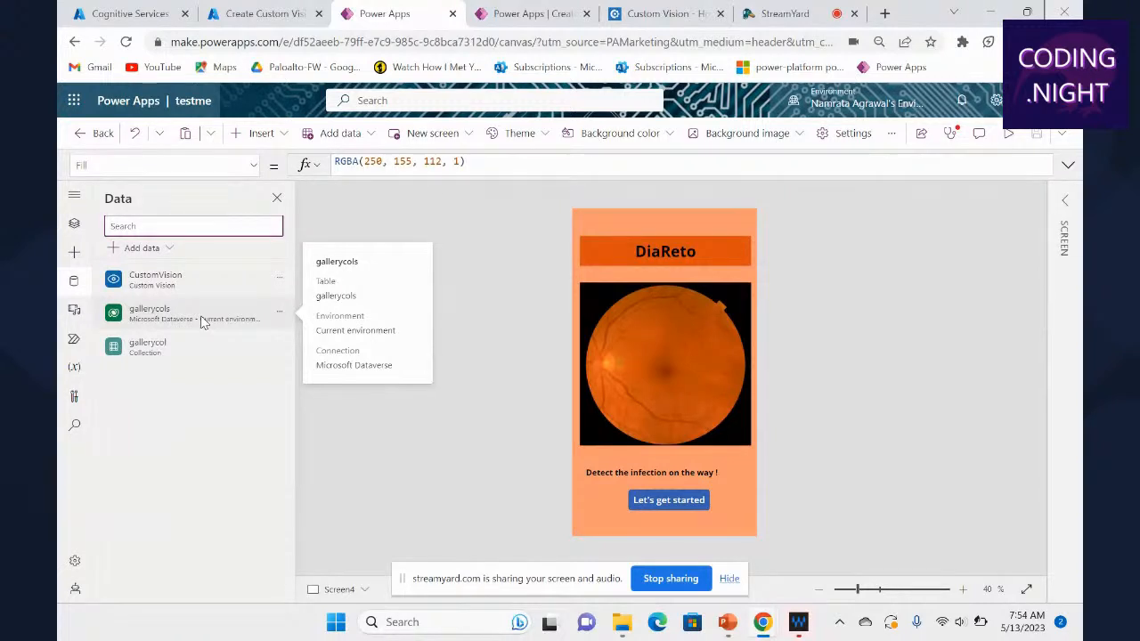
click(74, 222)
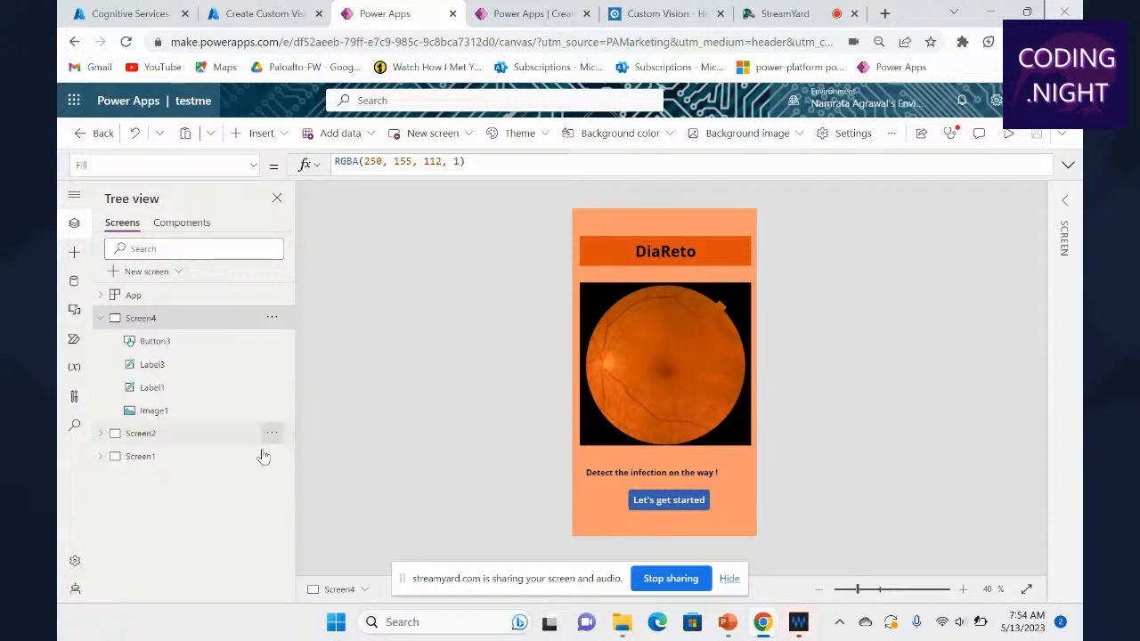
click(212, 438)
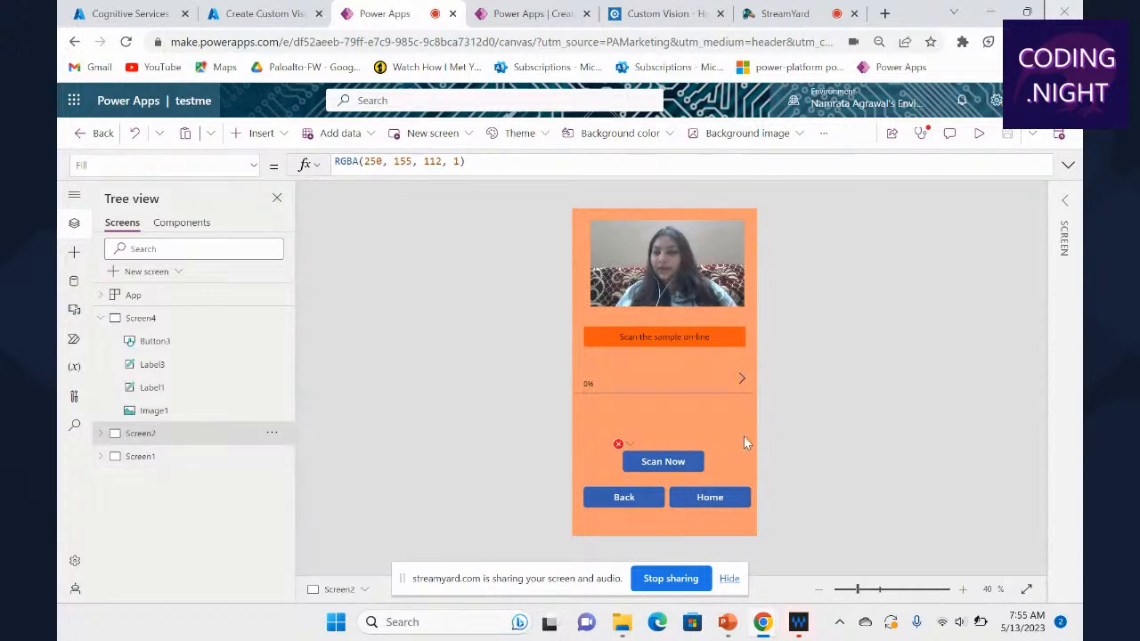
click(1065, 201)
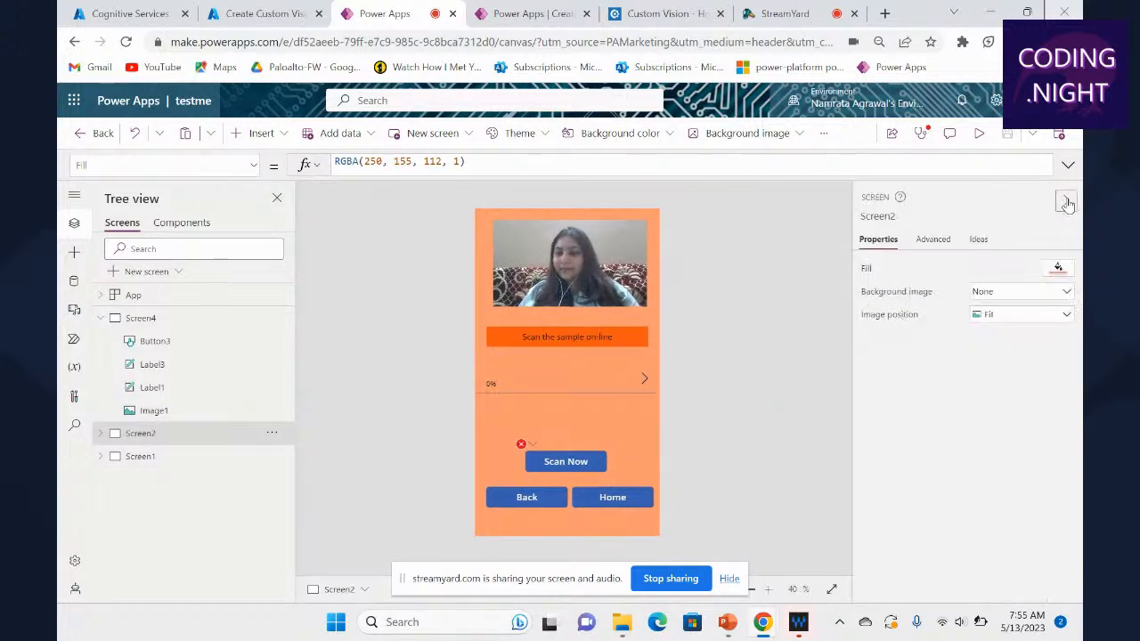
click(944, 240)
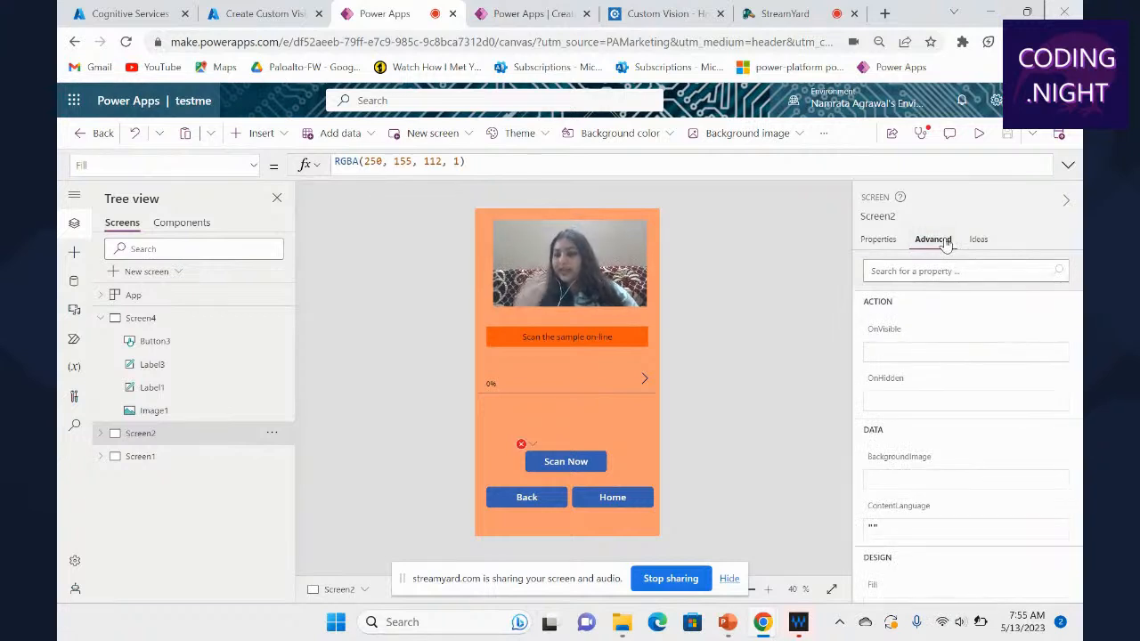
click(603, 459)
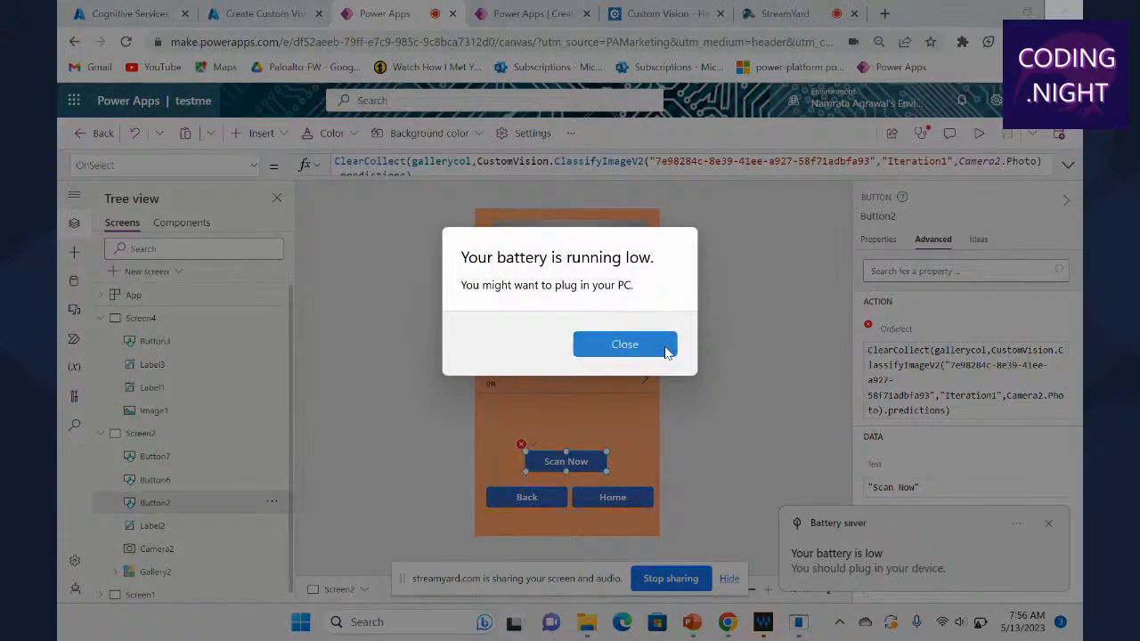
Step: Dismiss the low-battery warning and the battery saver notification
click(663, 350)
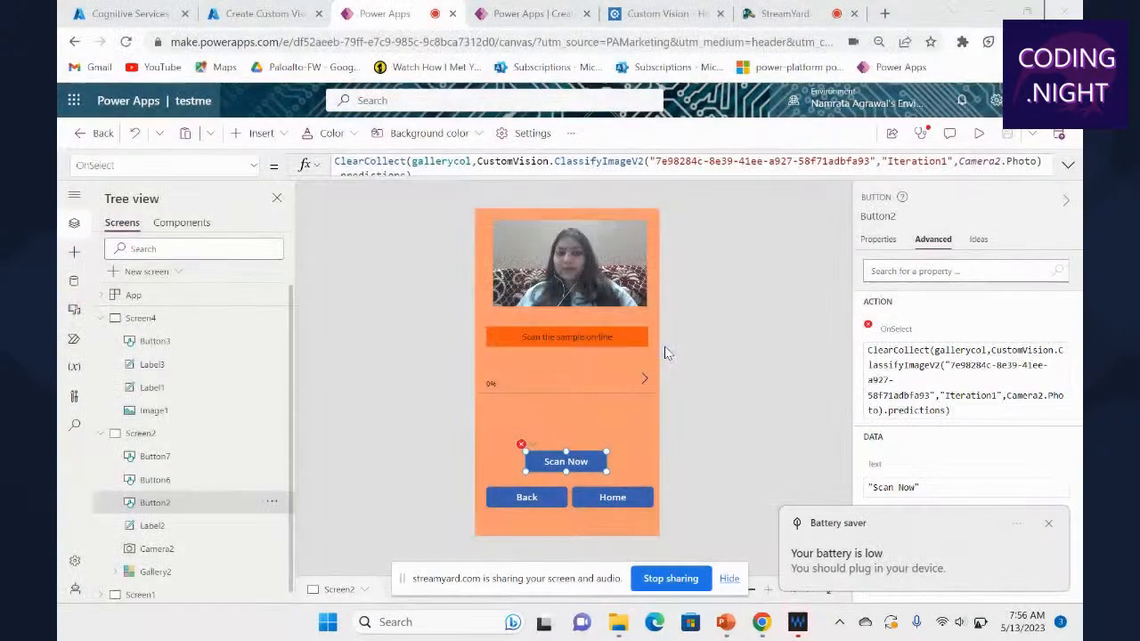
click(1049, 525)
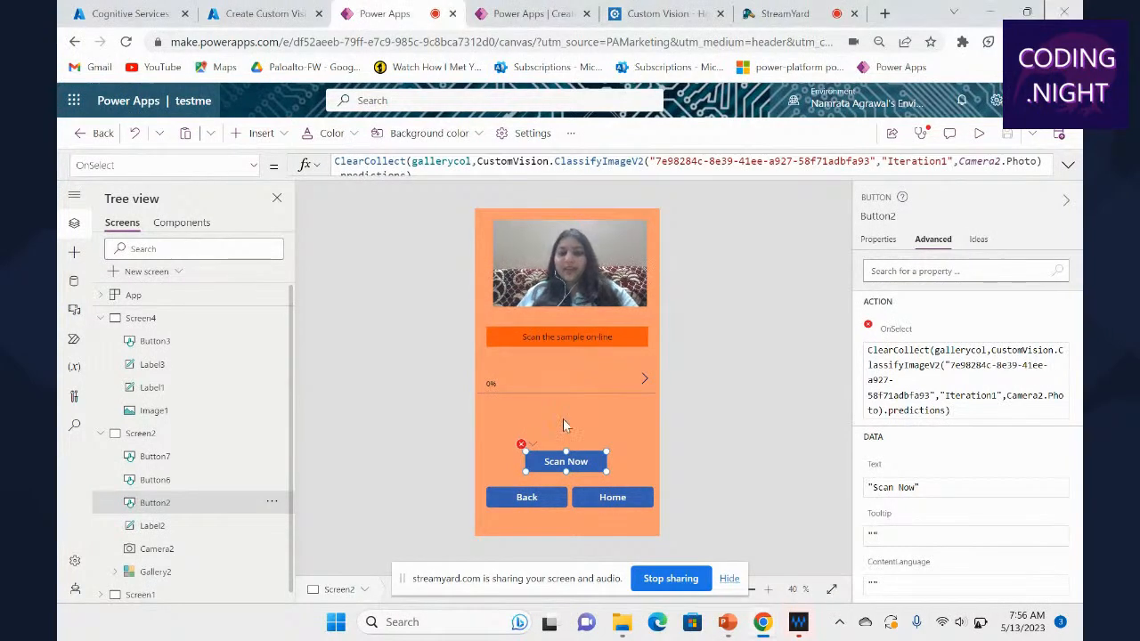
click(980, 623)
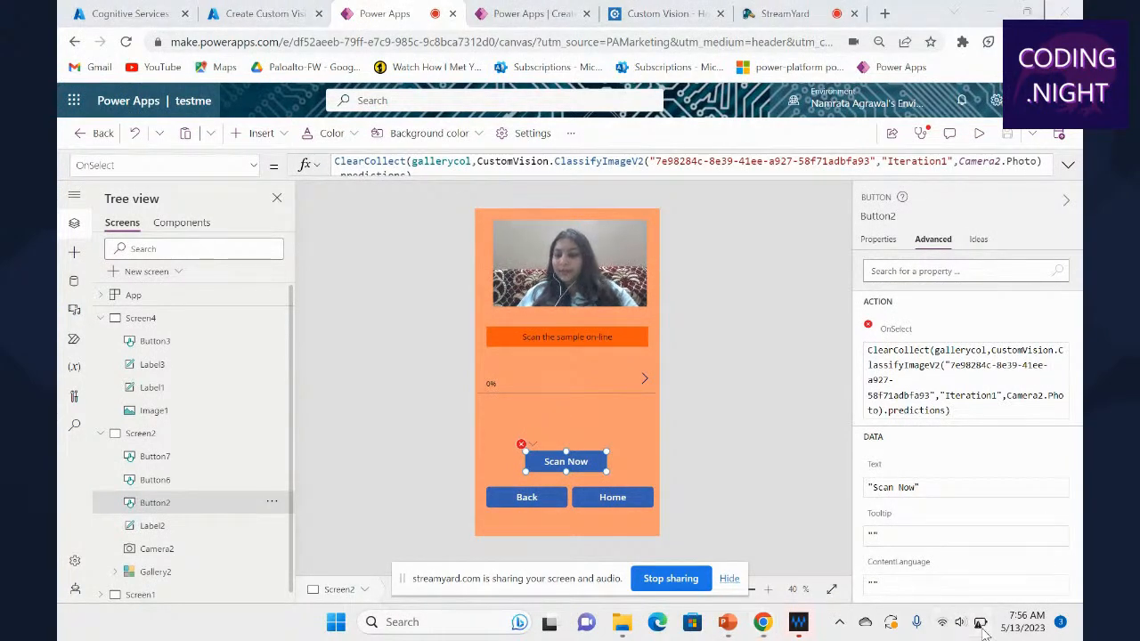
click(984, 631)
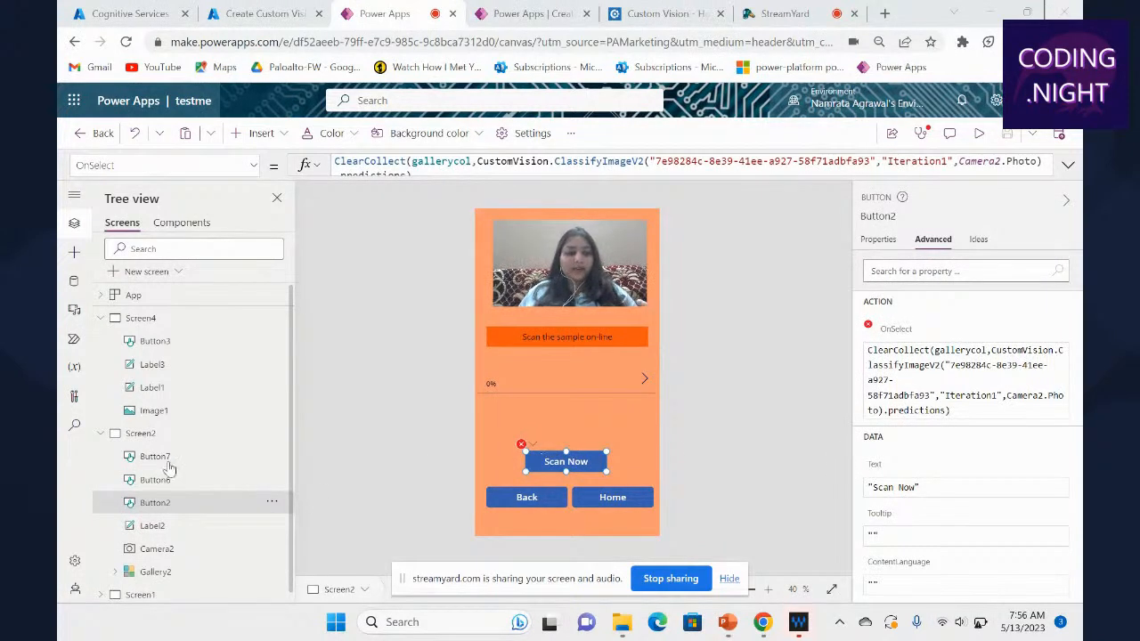
Step: Collapse Screen2, open Screen1 with its controls listed, and inspect the scan button's OnSelect formula
click(146, 435)
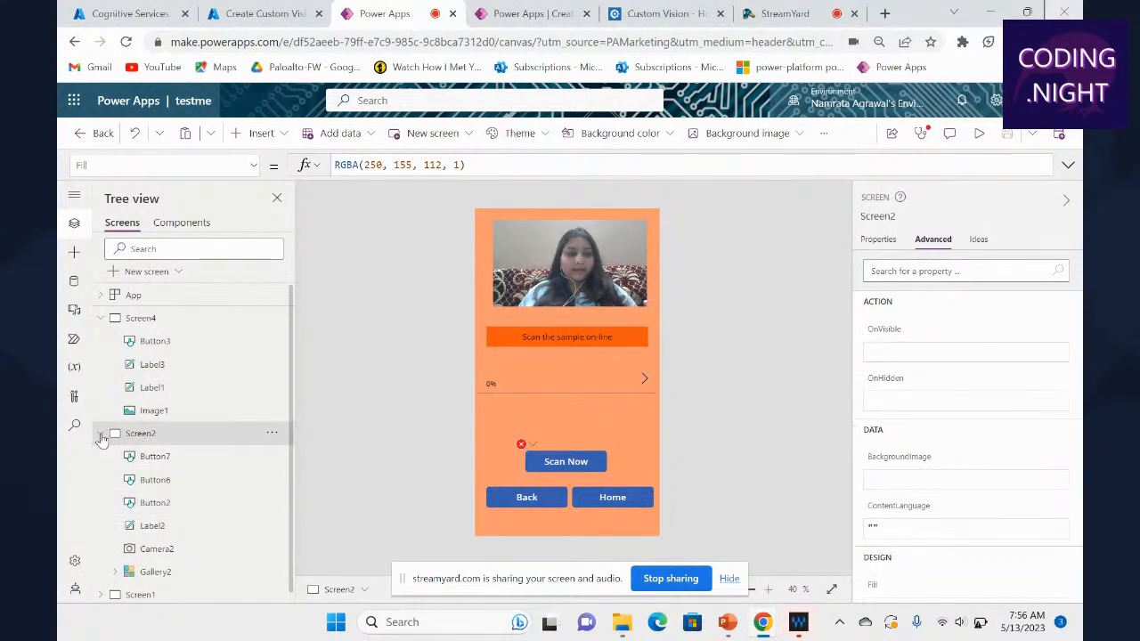
click(101, 434)
click(102, 456)
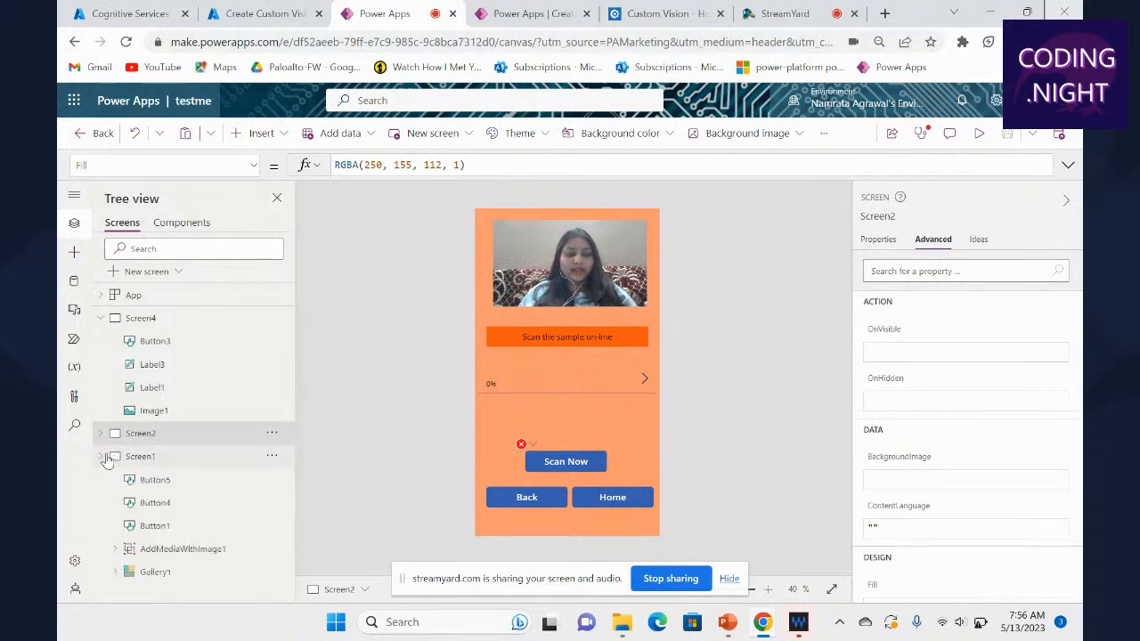
double_click(145, 456)
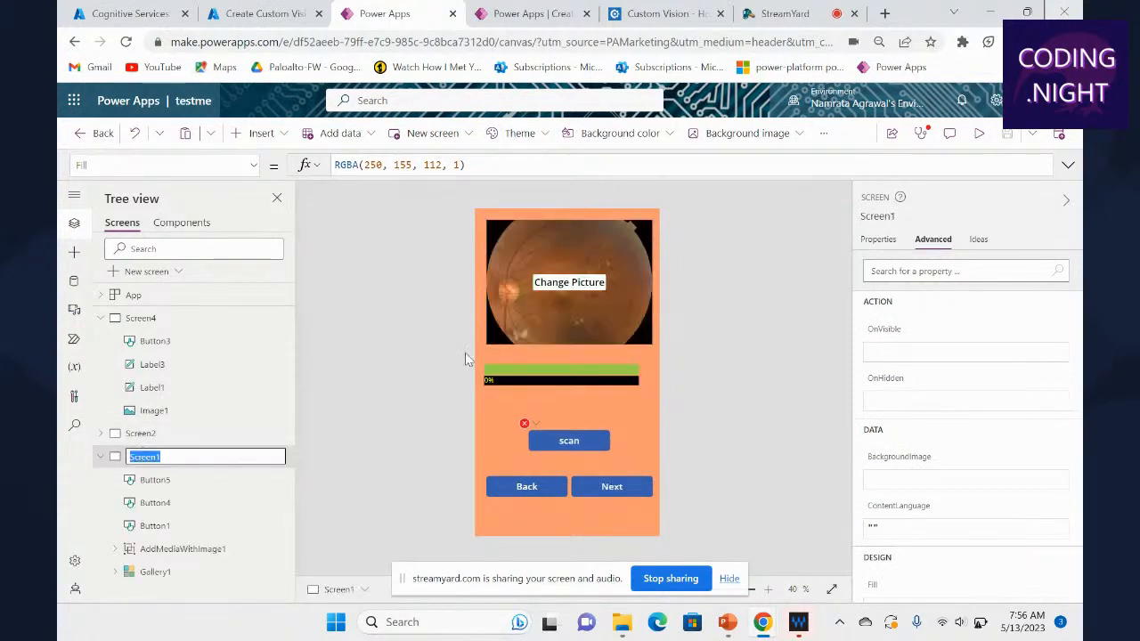
click(600, 437)
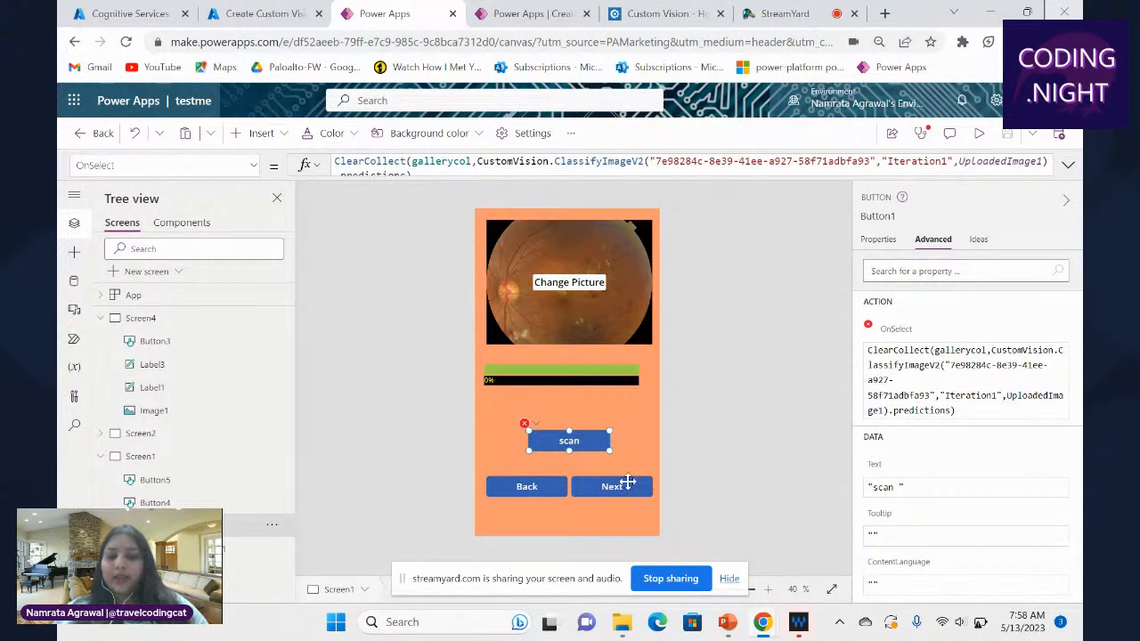
Step: Inspect the Text formula of Screen1's probability label and the OnSelect formulas of the Next and Back buttons
click(544, 380)
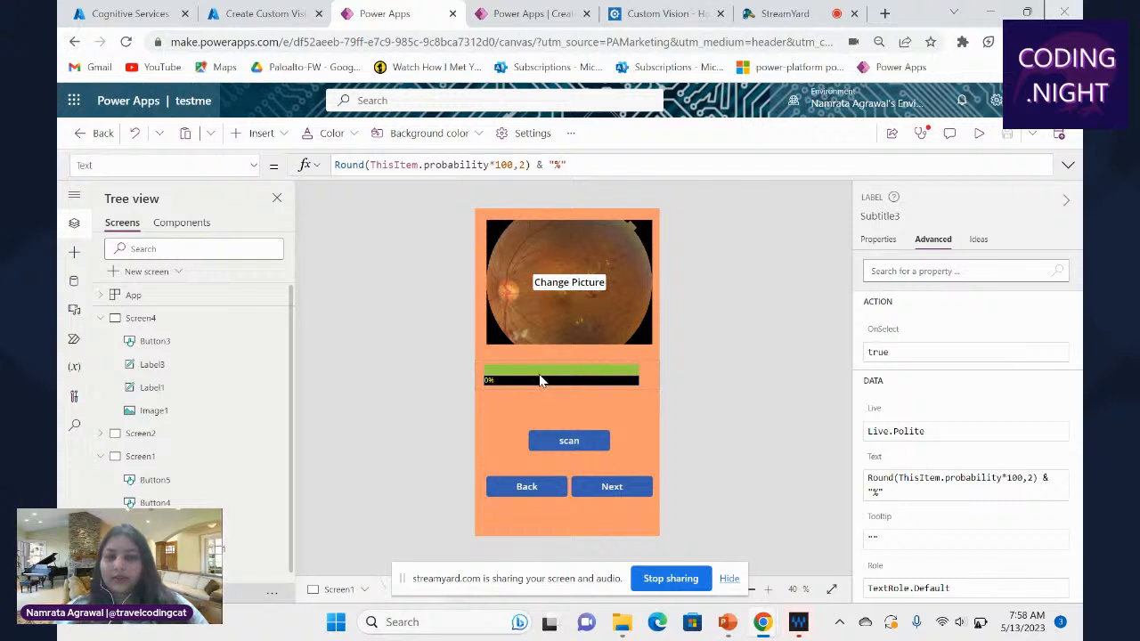
click(538, 374)
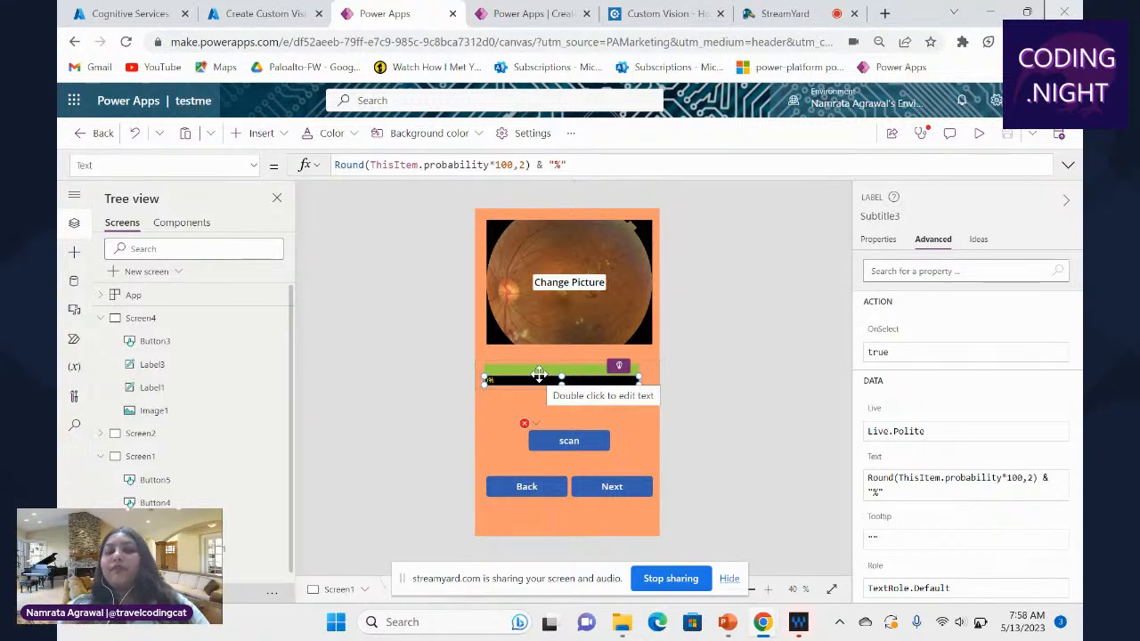
click(625, 486)
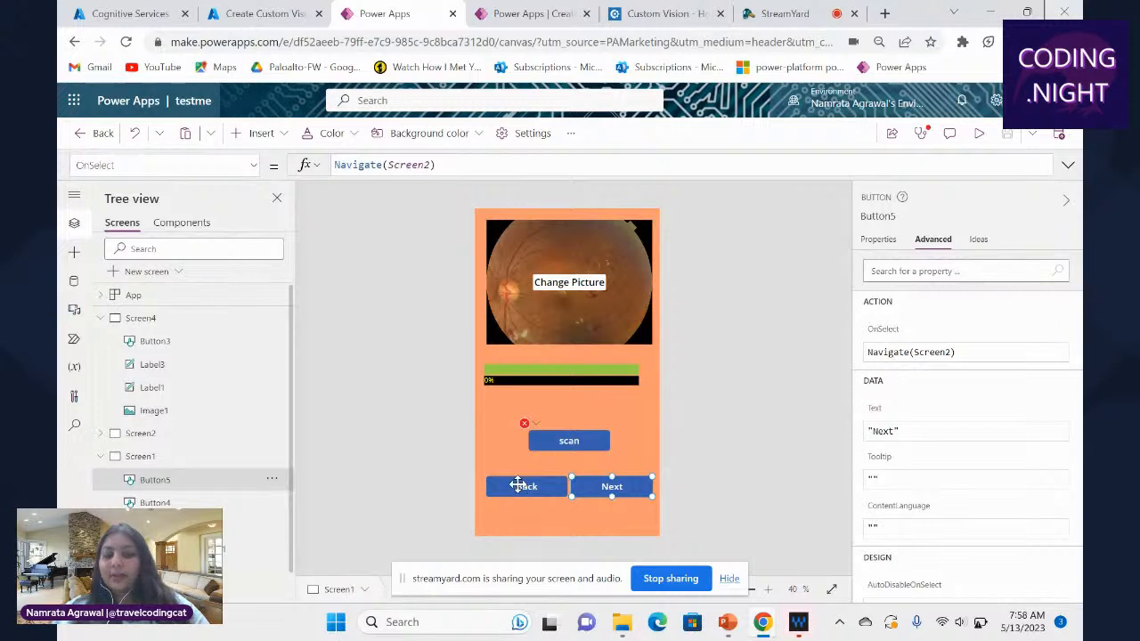
click(517, 485)
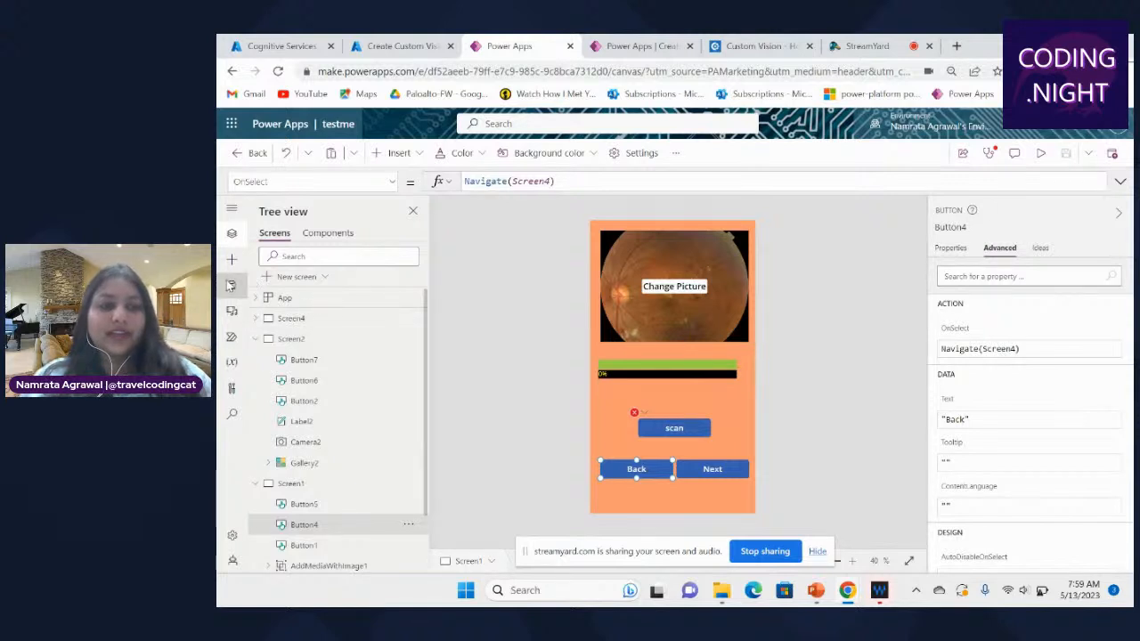
Step: Search the data sources that can be added to the app for "spee"
click(230, 285)
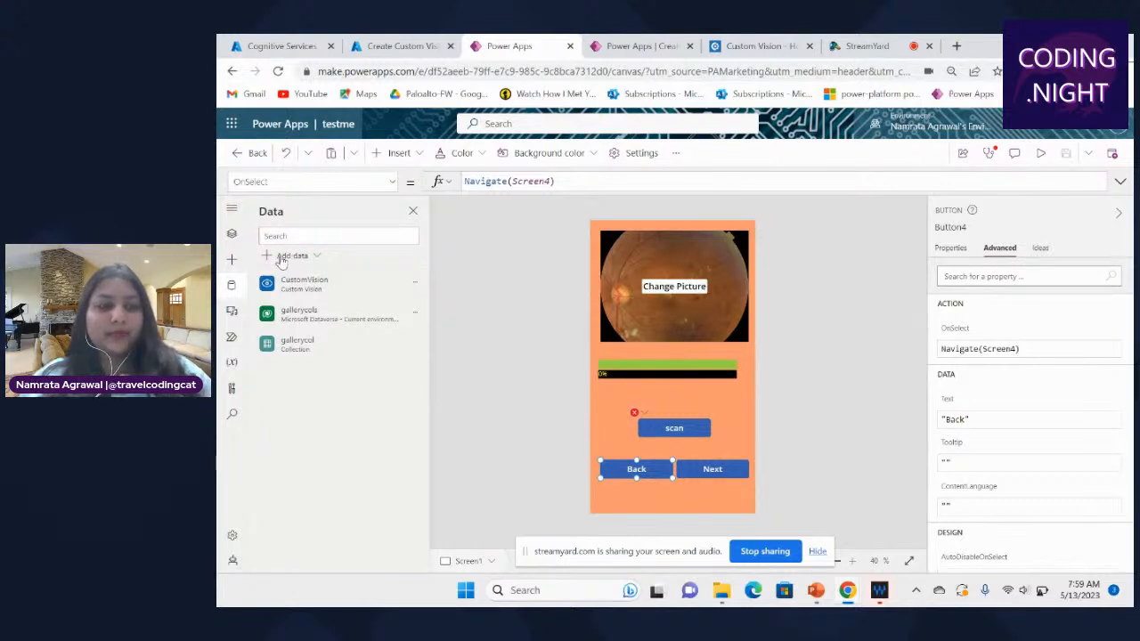
click(283, 257)
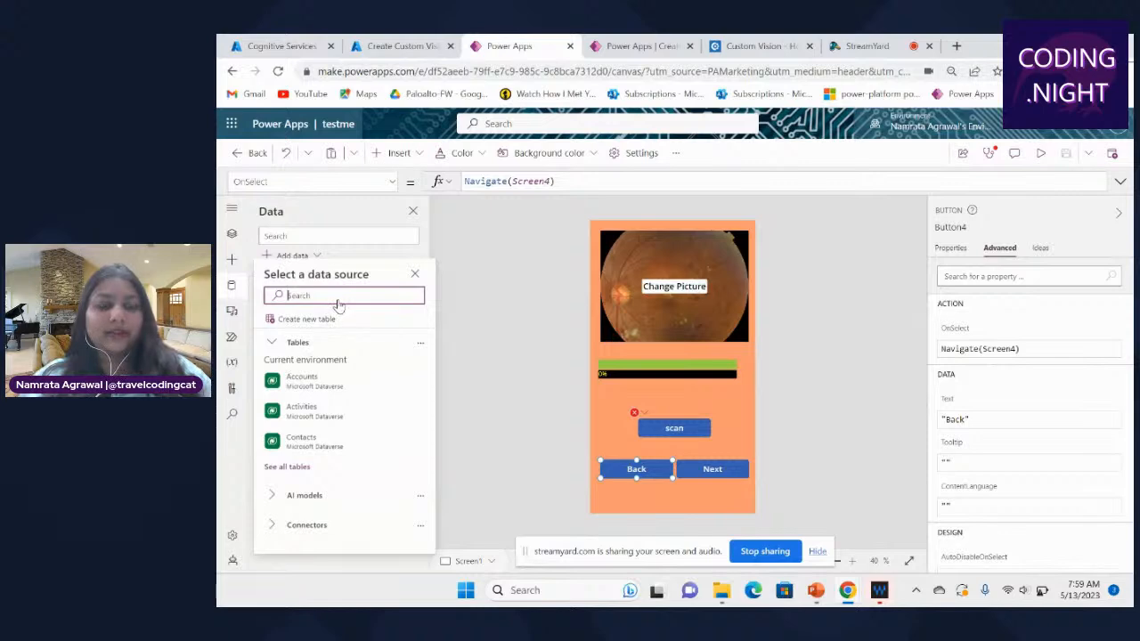
key(Escape)
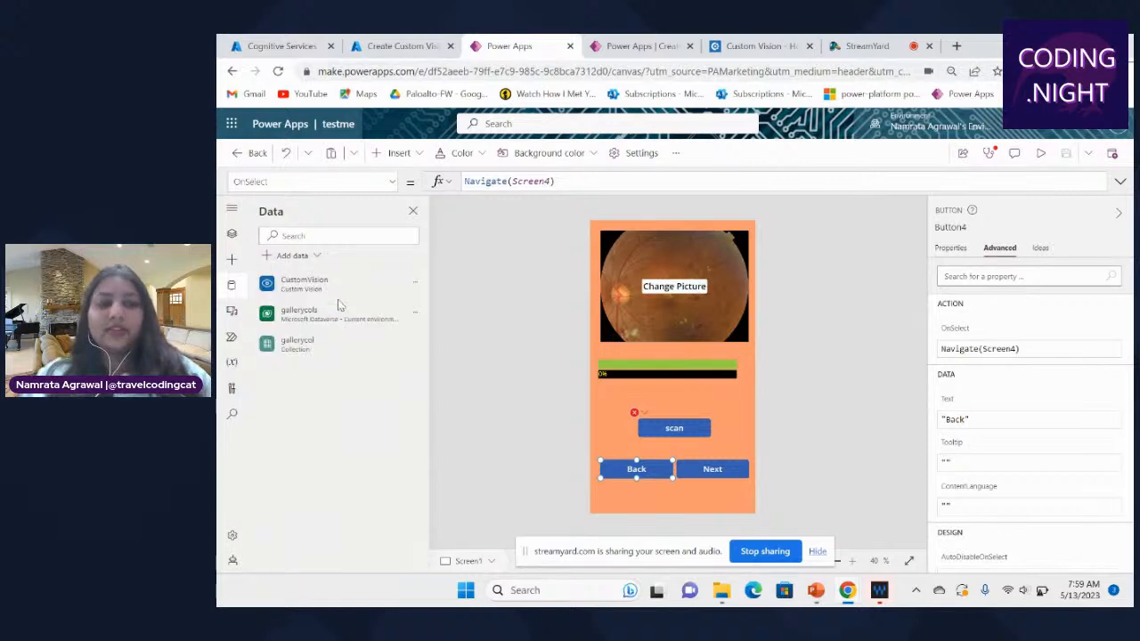
click(292, 256)
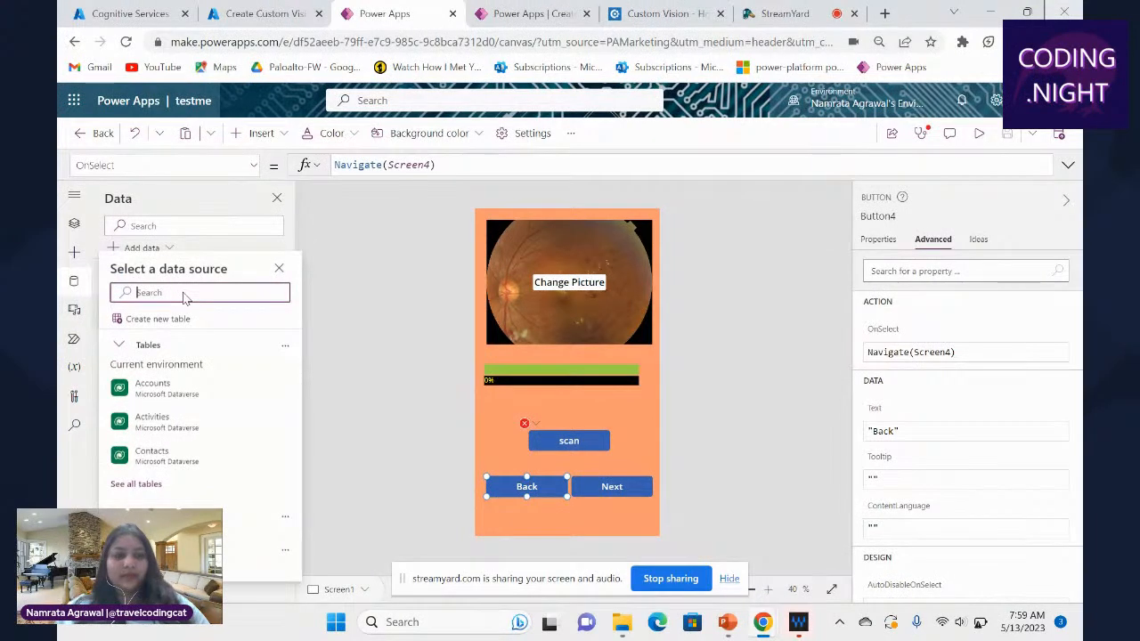
text(spee)
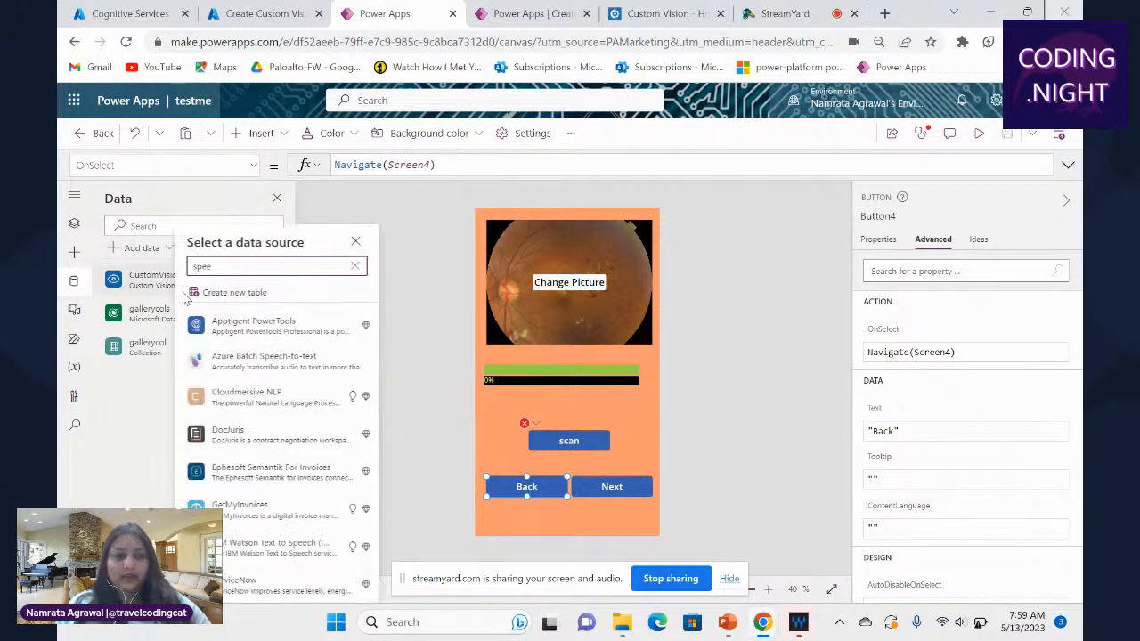
text(sp)
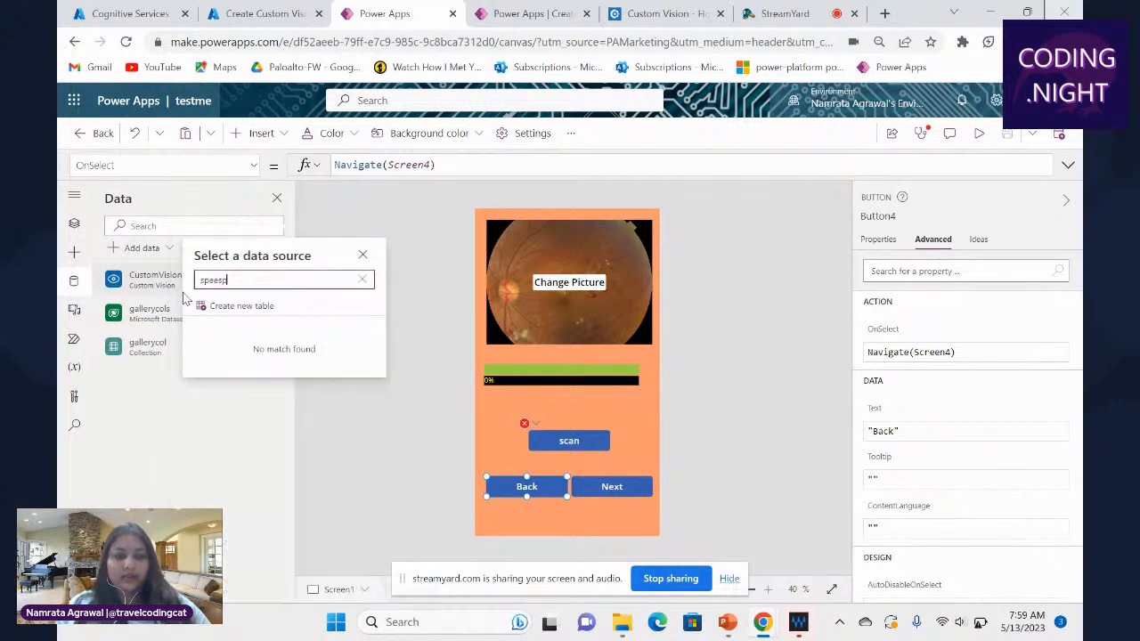
text(ee)
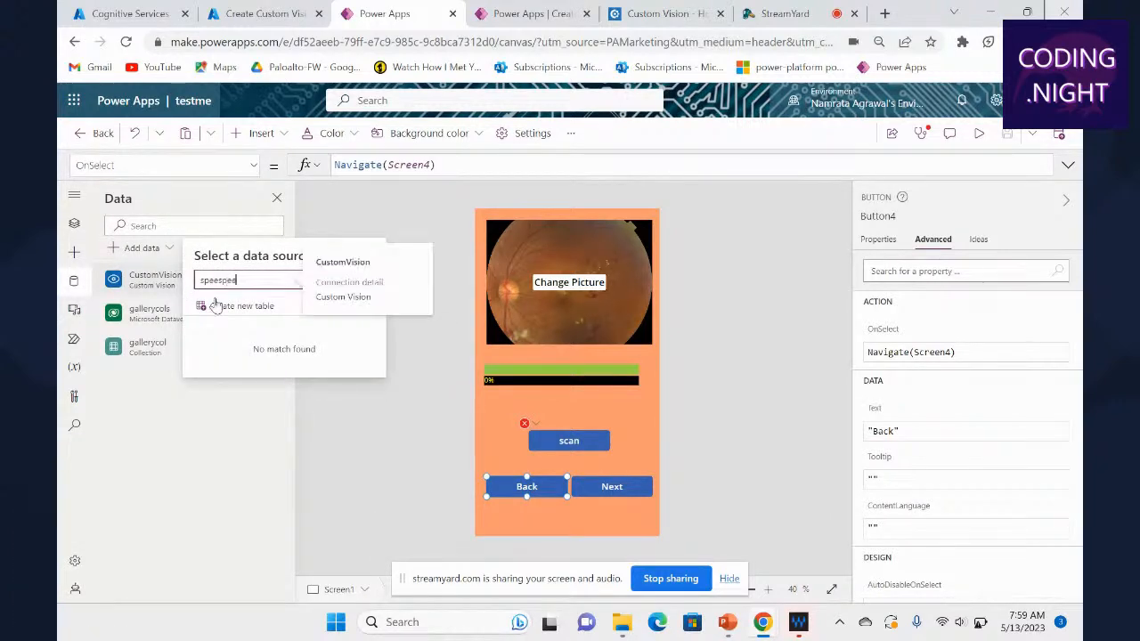
key(BackSpace)
key(BackSpace)
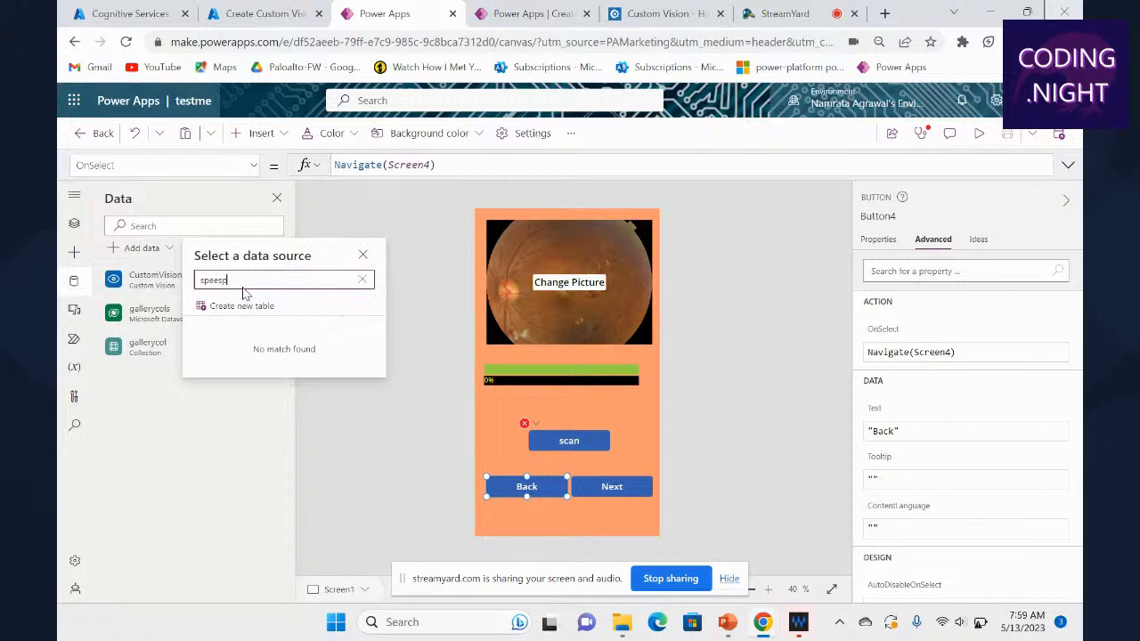
key(BackSpace)
key(BackSpace)
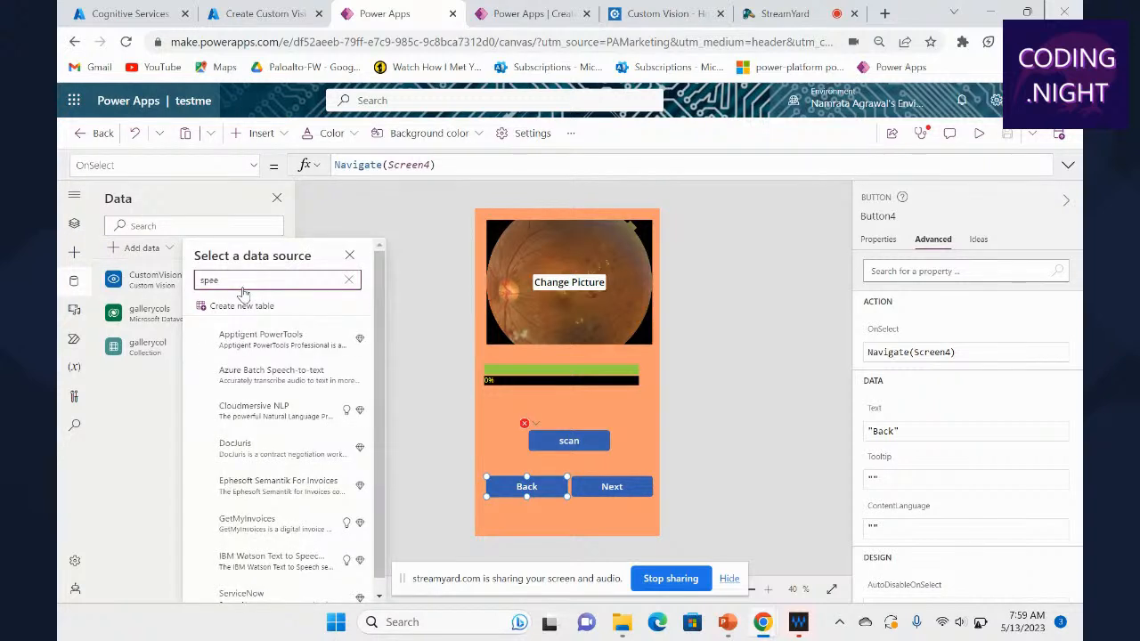
Step: Search the available data sources for "sch" instead and close the selection without adding one
key(BackSpace)
key(BackSpace)
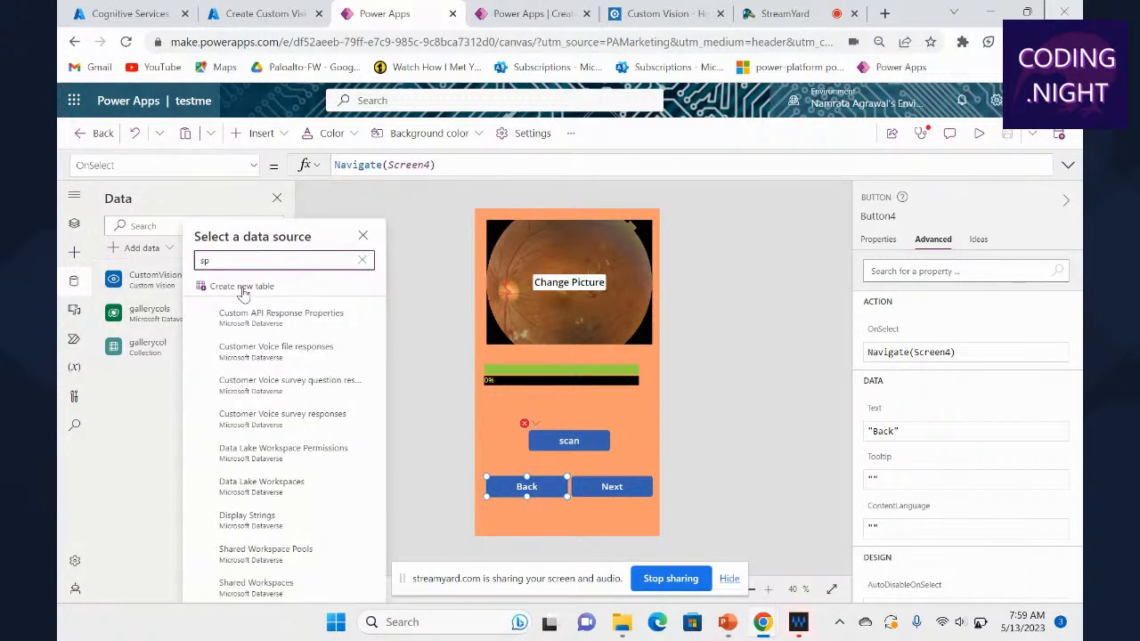
key(BackSpace)
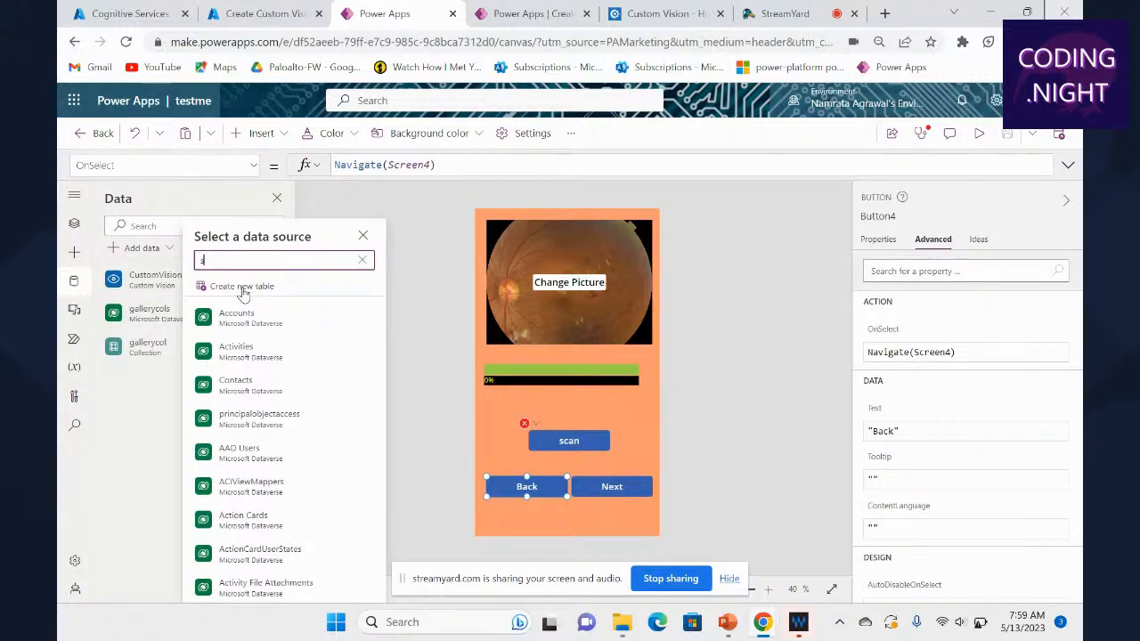
text(ch)
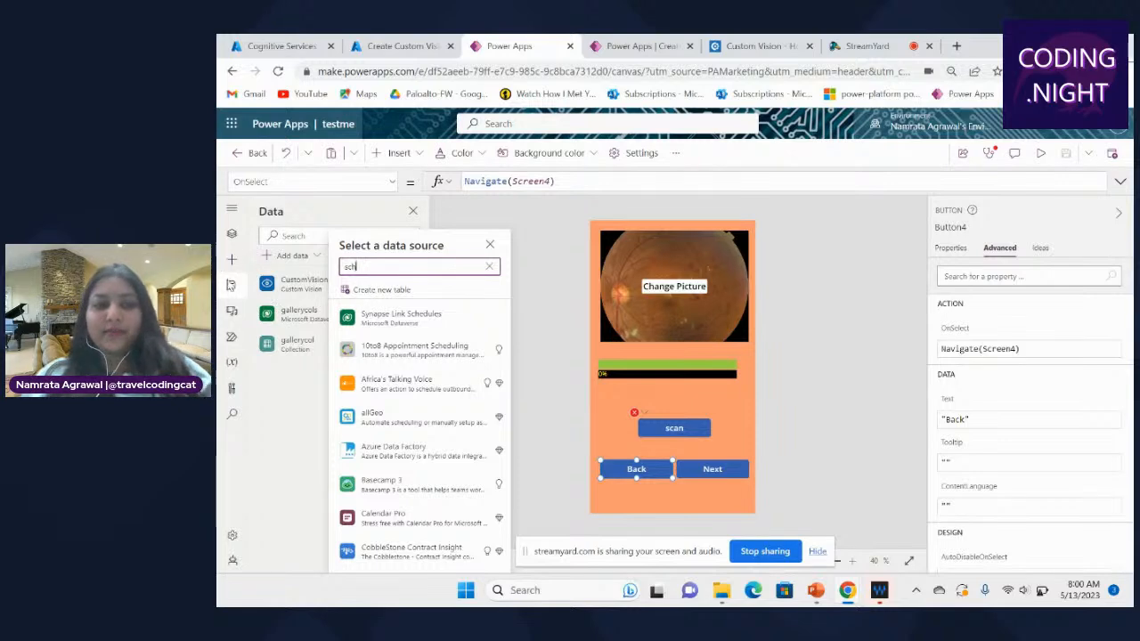
click(491, 246)
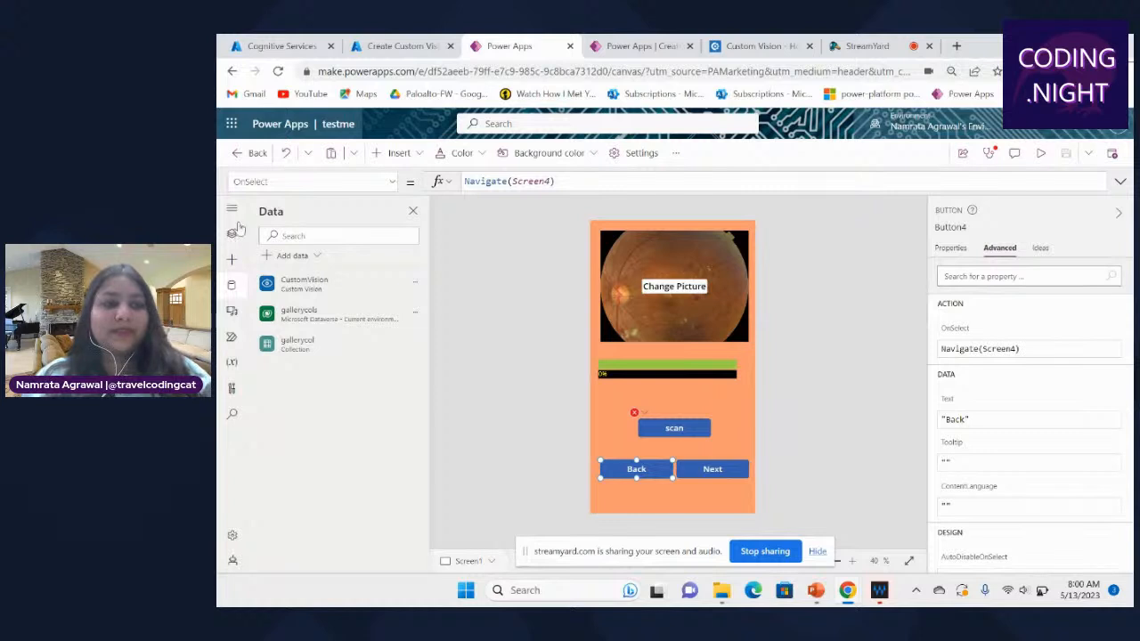
Step: View the data source choices again, dismiss them, and show the Back button's general properties such as position and size
click(292, 255)
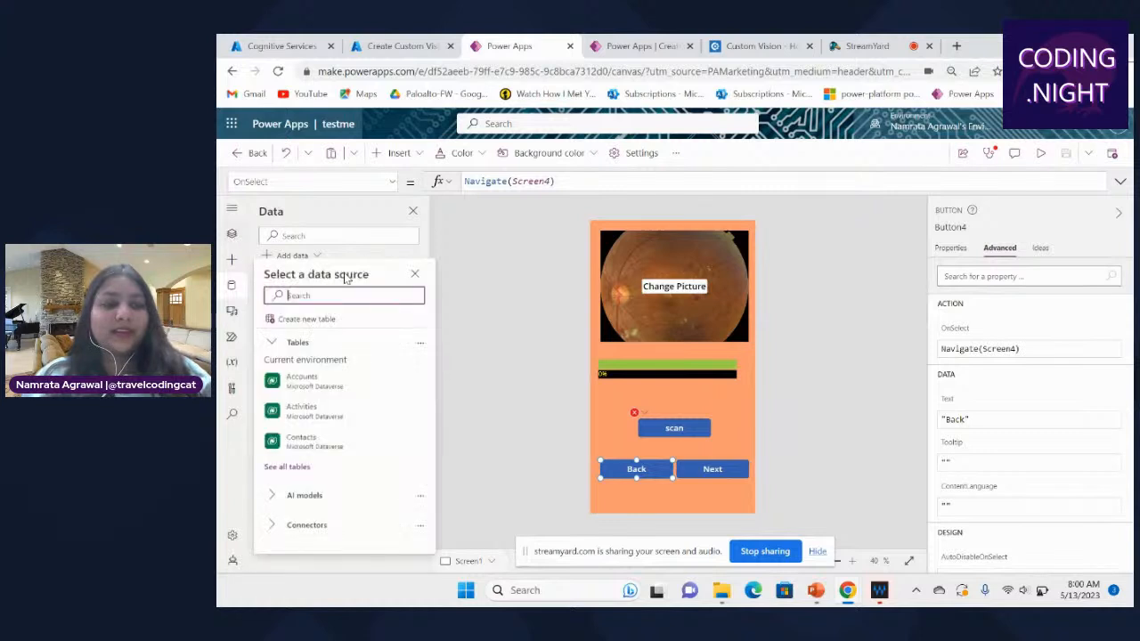
click(232, 233)
click(232, 232)
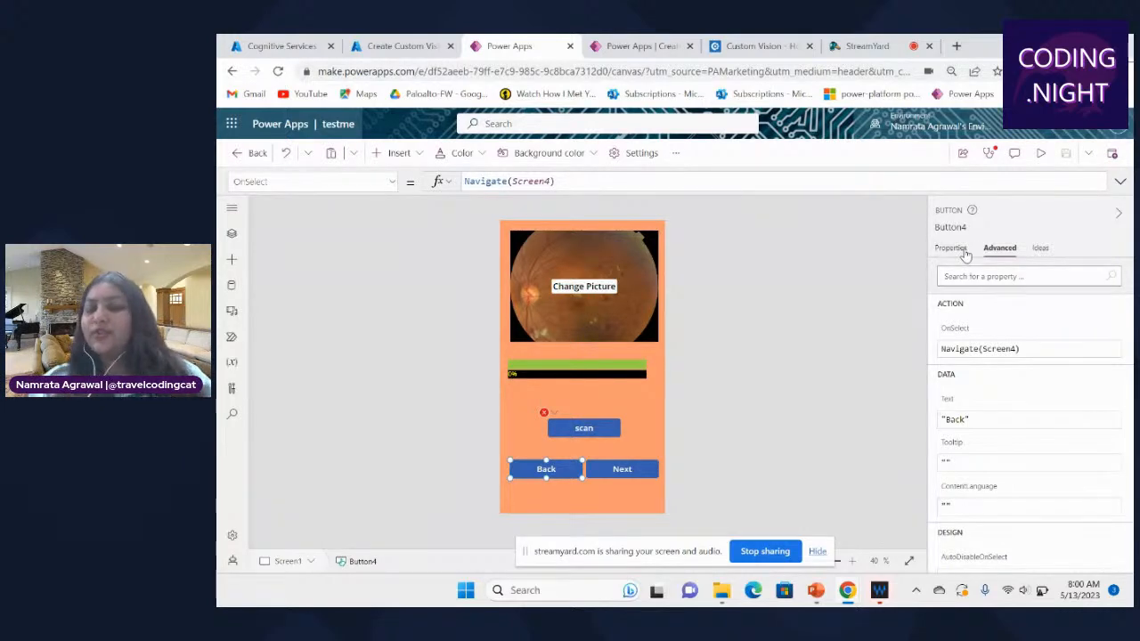
click(967, 255)
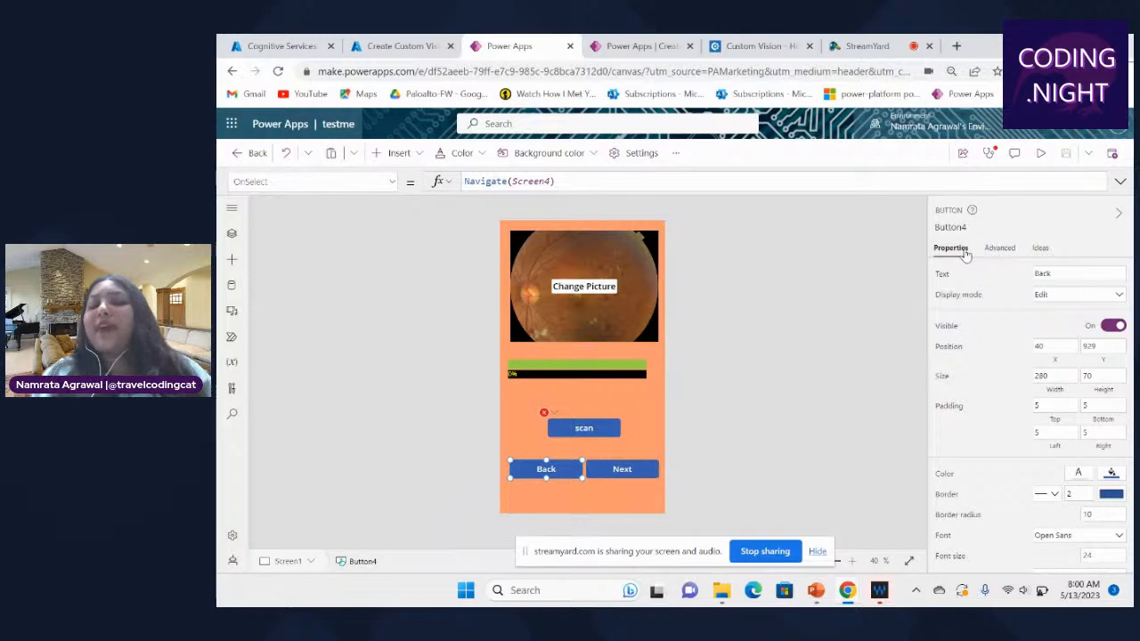